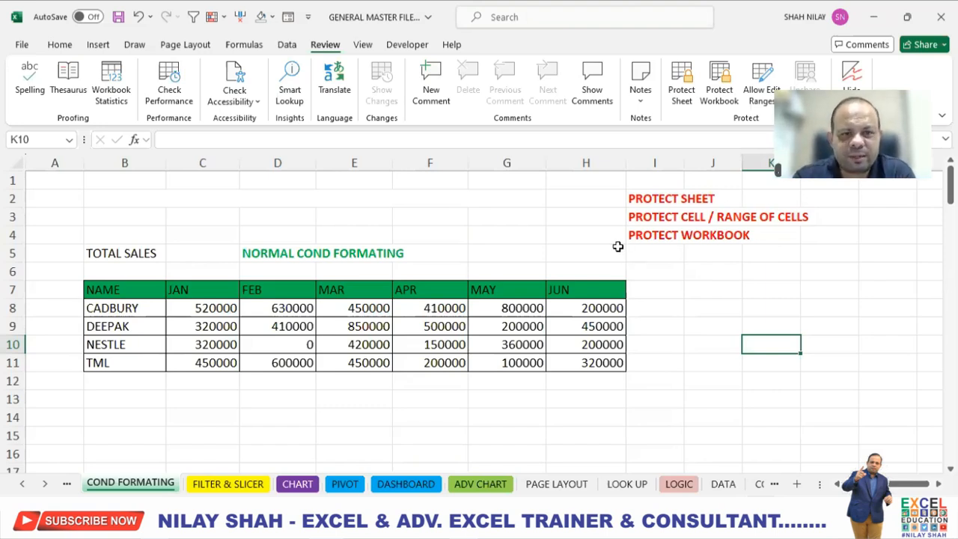
- Set cell H8 in the JUN column to 800000
click(658, 199)
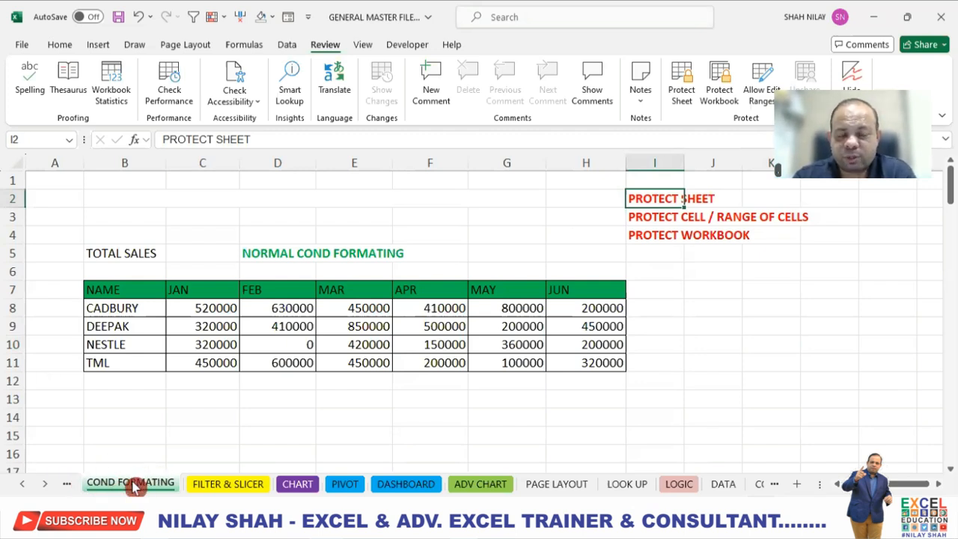
click(604, 310)
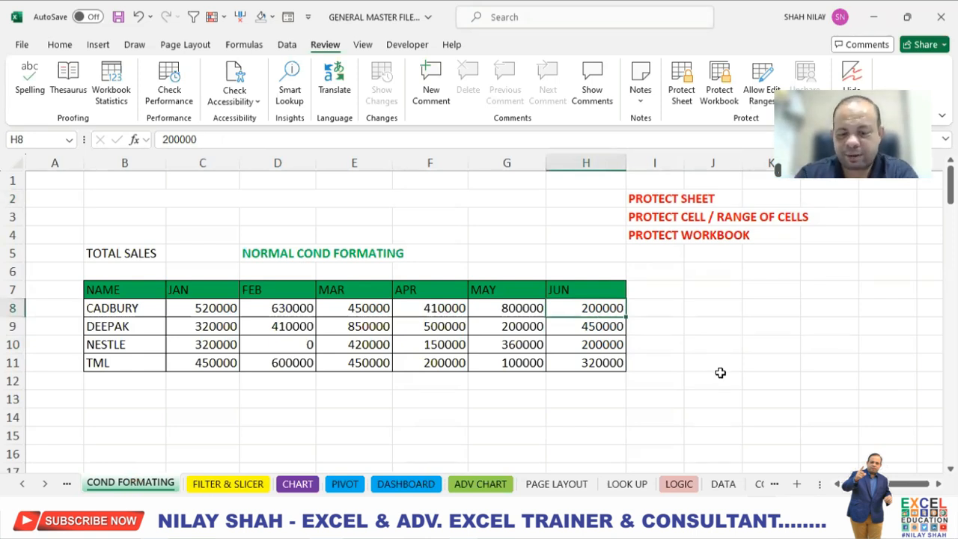
text(800000)
key(Return)
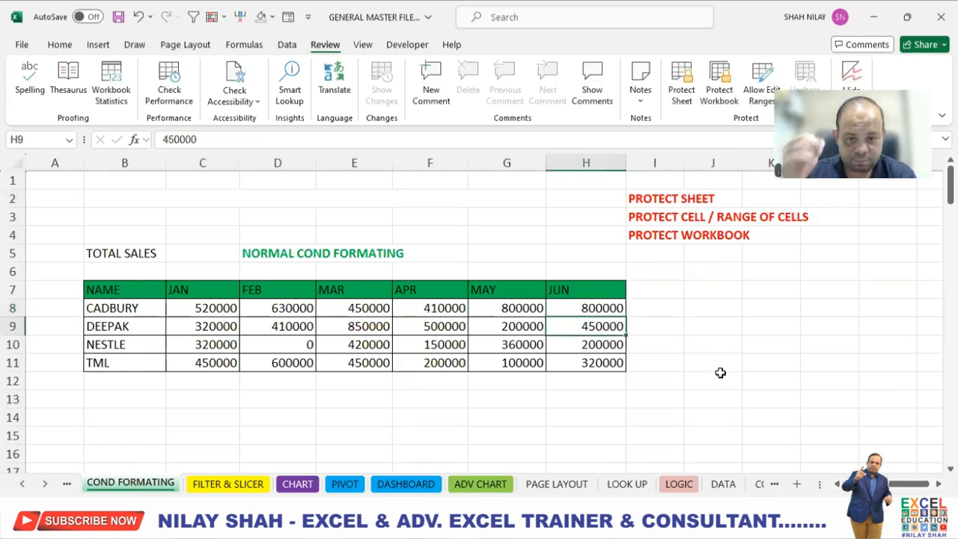
- Replace the names in B10 and B11 with a person's full name and EXCEL EXPERT
click(122, 345)
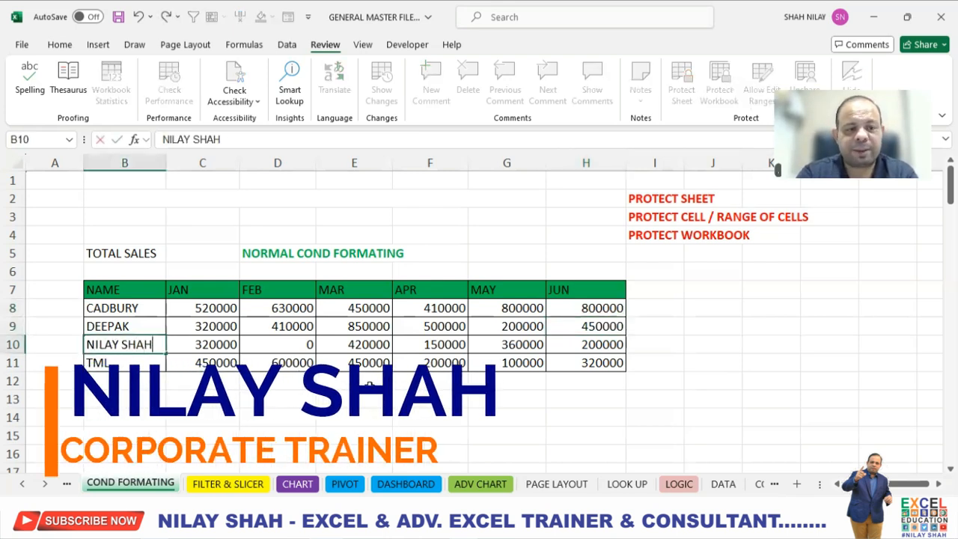
key(Return)
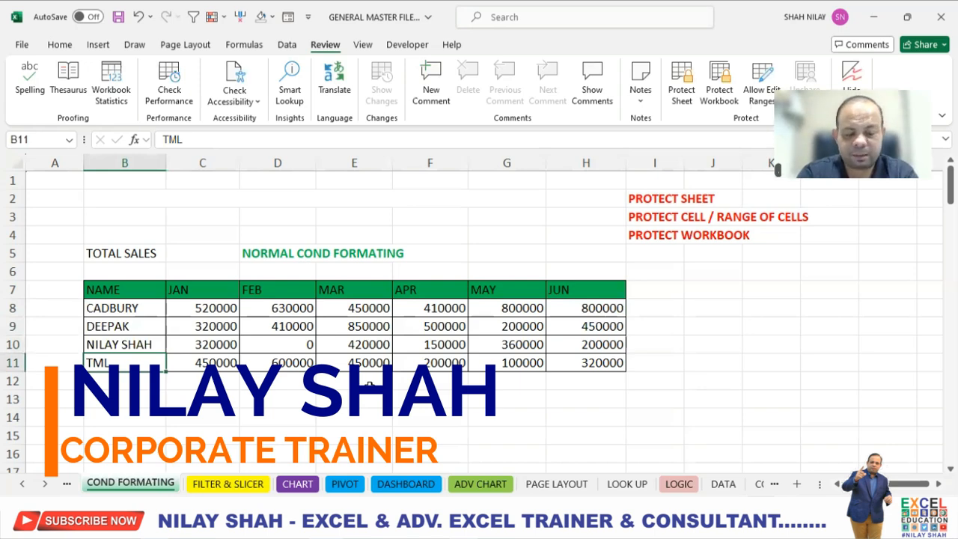
text(EXCEL EXP)
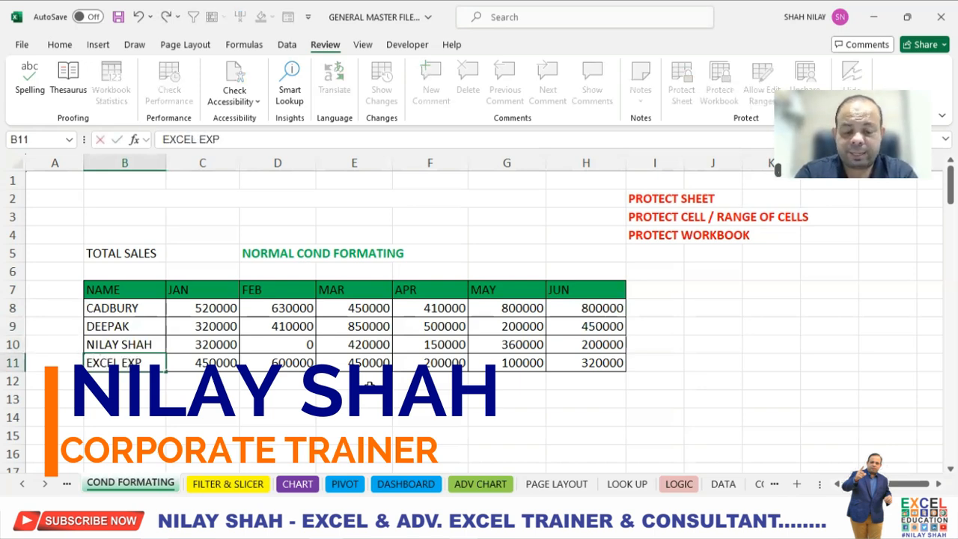
text(ERT)
key(Return)
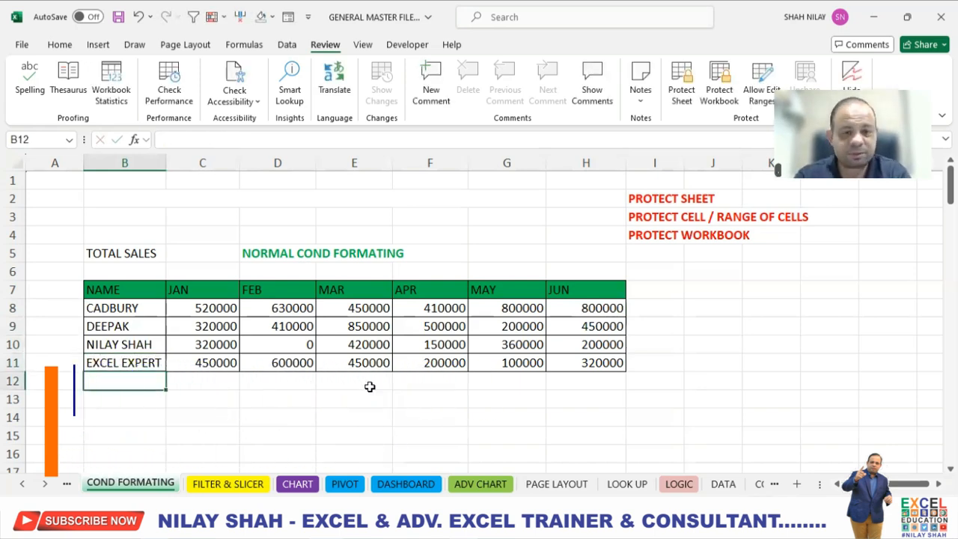
- Protect the worksheet with a password, re-entering the password to confirm it
click(714, 314)
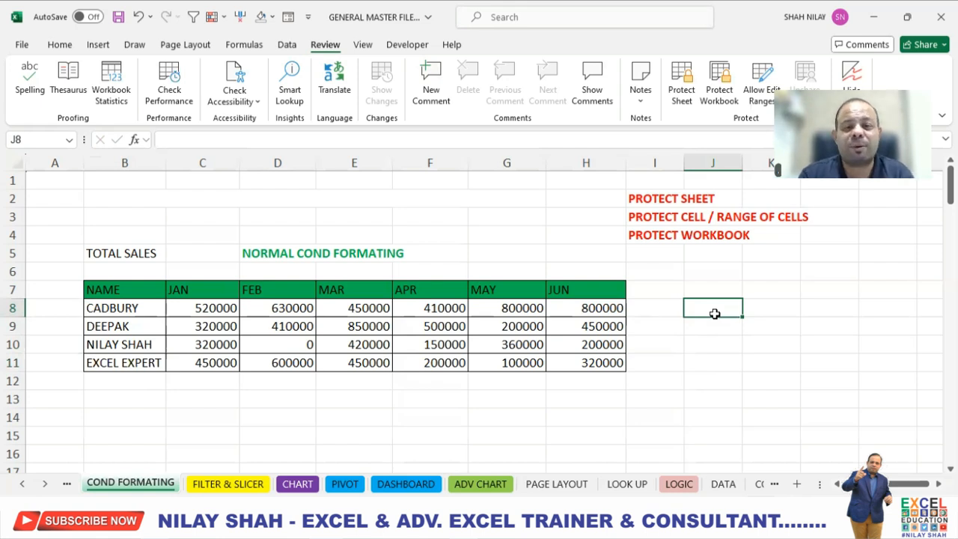
click(311, 45)
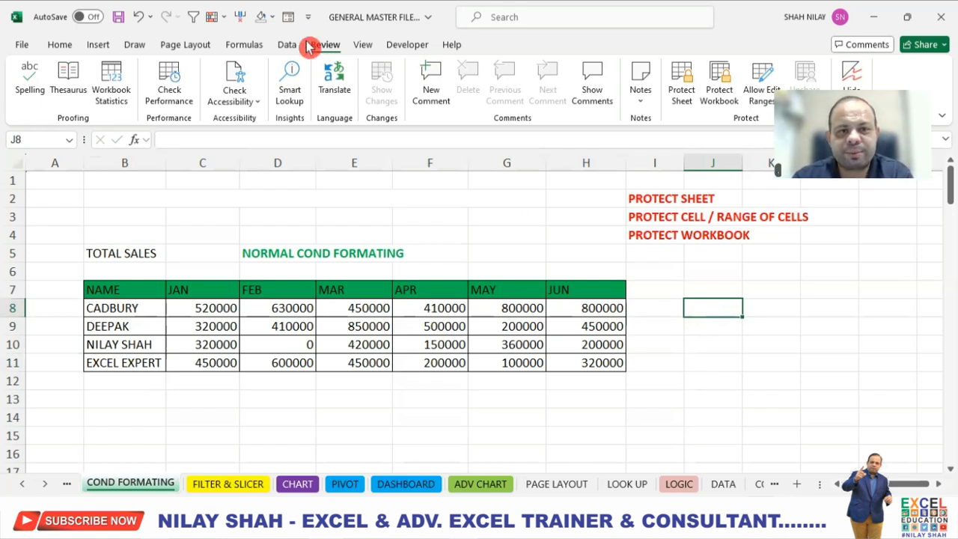
click(680, 95)
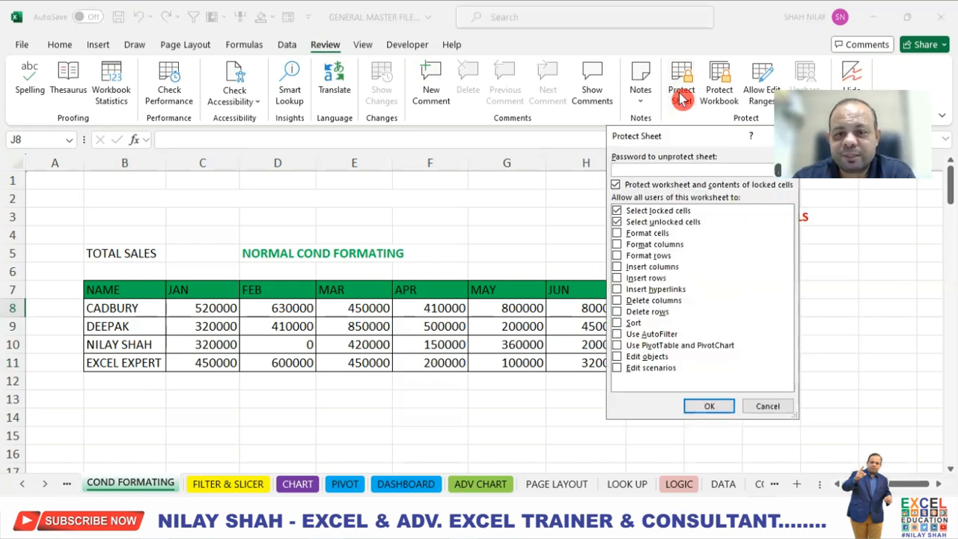
click(647, 165)
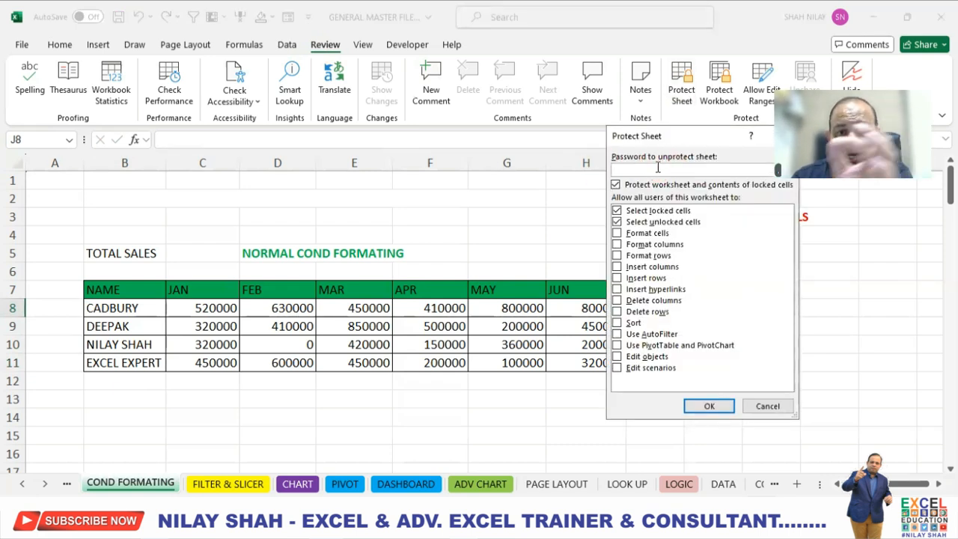
click(670, 159)
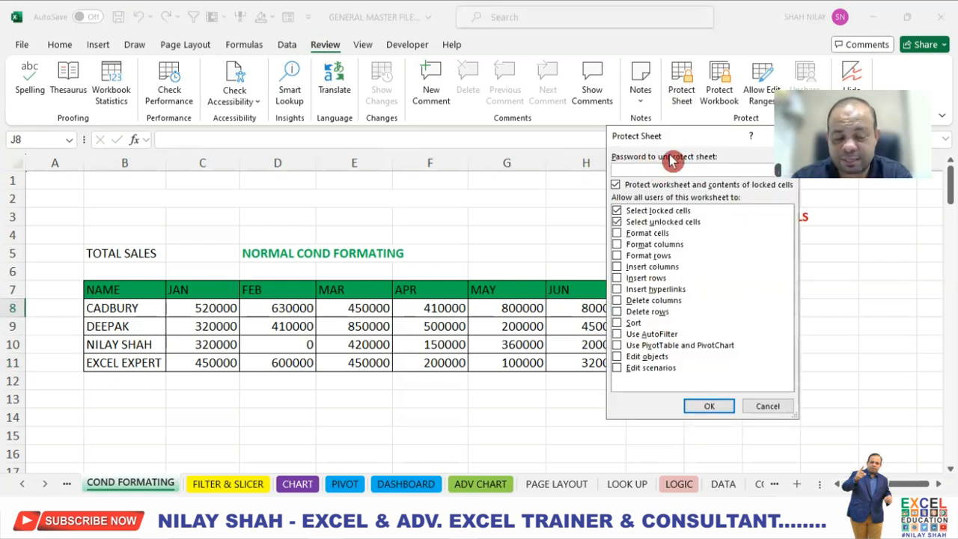
text(1234)
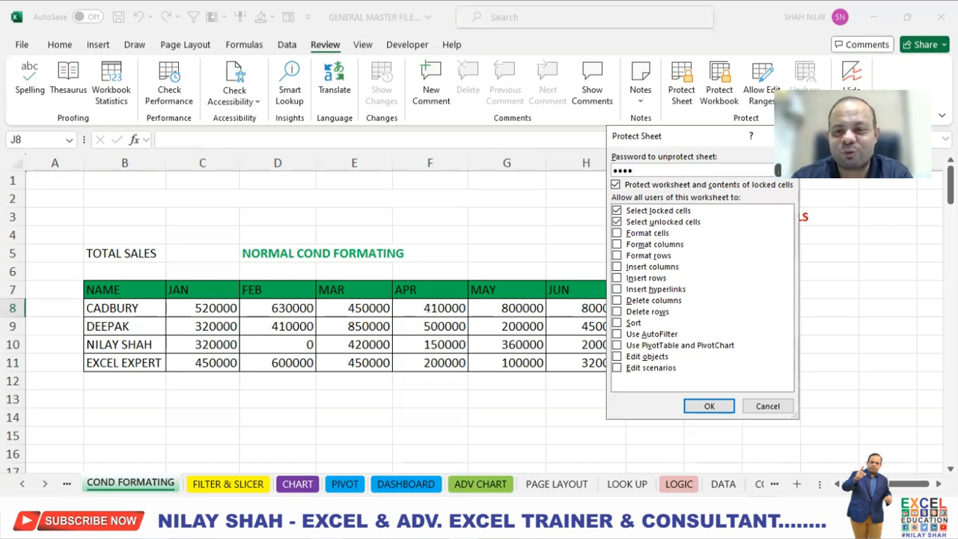
click(709, 407)
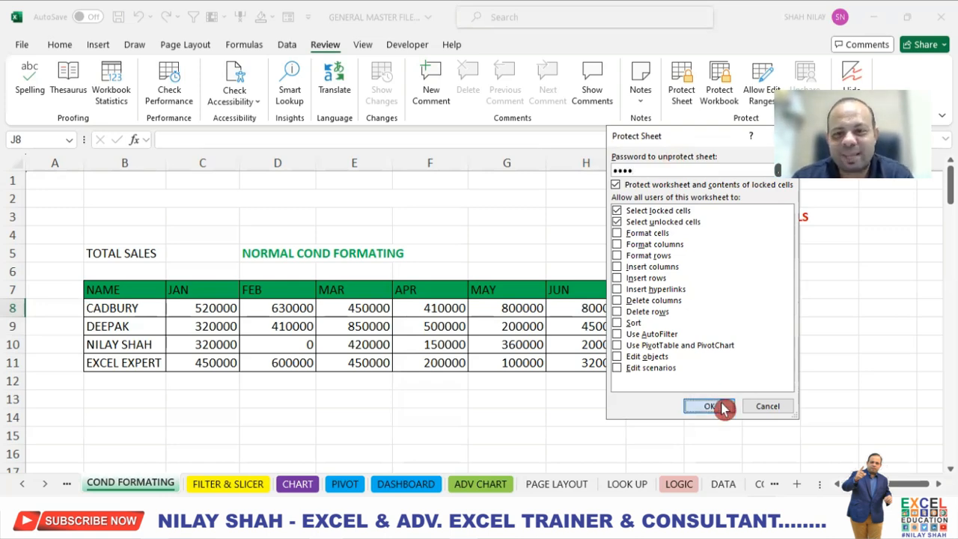
text(1234)
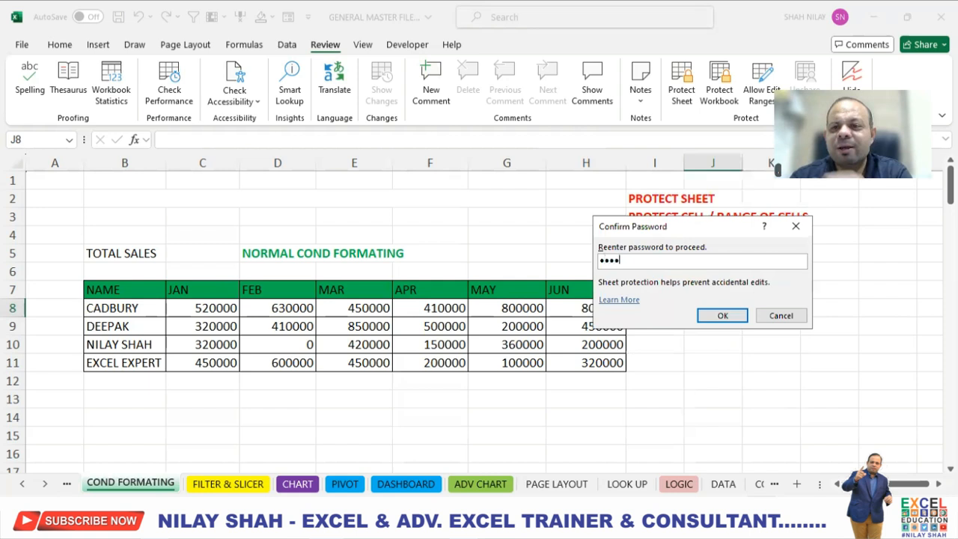
click(723, 316)
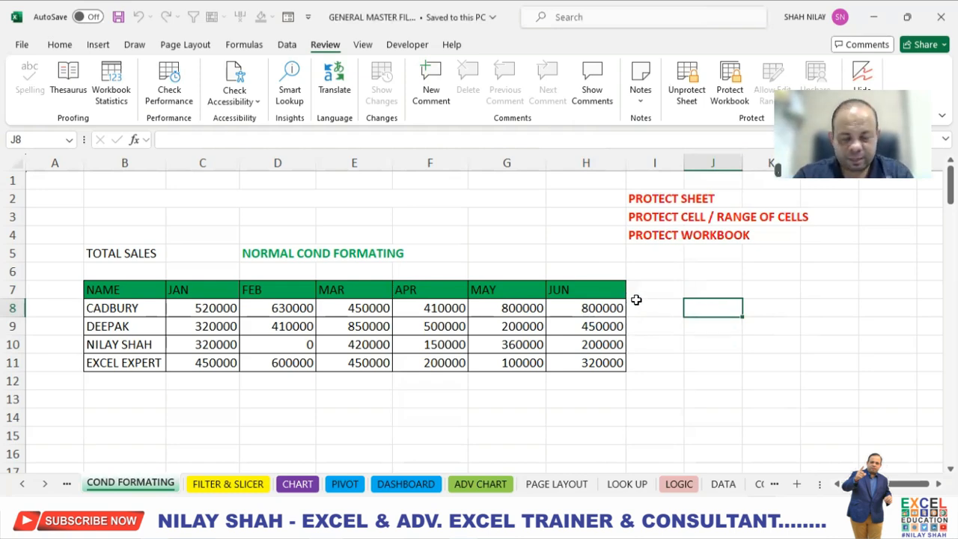
- Try to clear cells H8 and B10 on the protected sheet, dismissing the warning
click(593, 306)
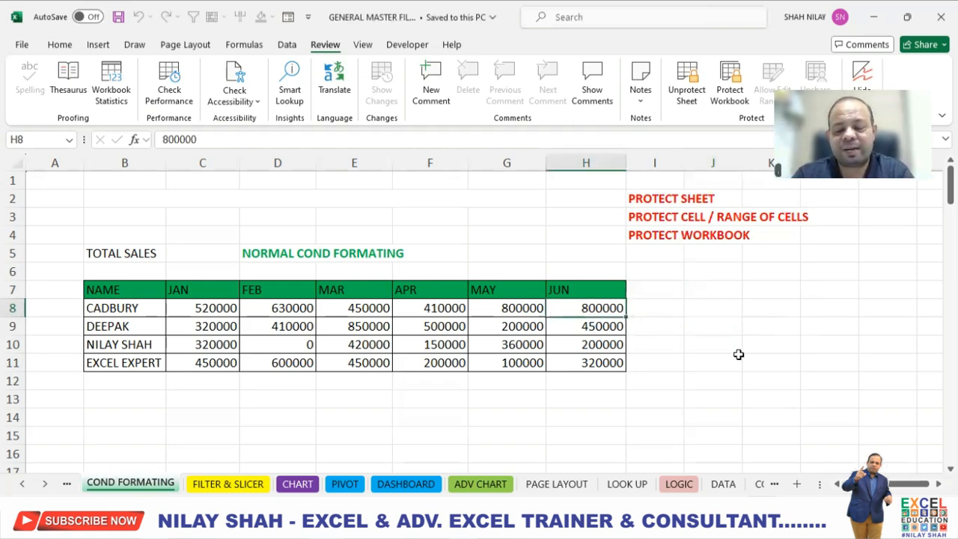
key(Delete)
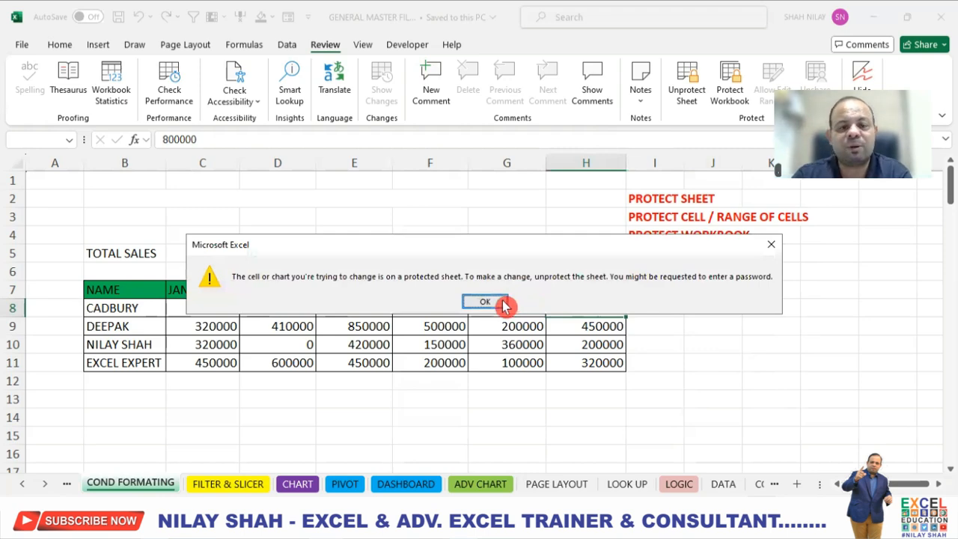
click(485, 301)
click(108, 350)
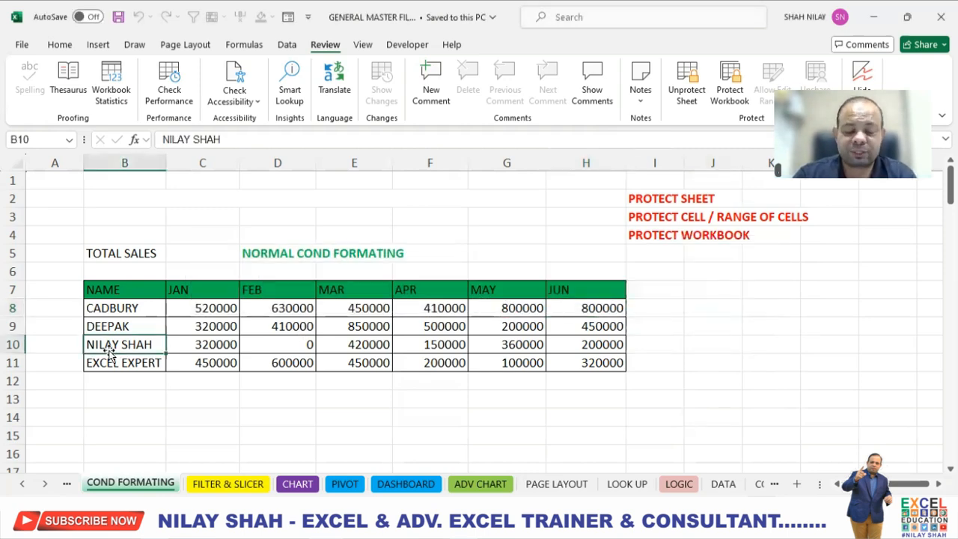
key(Delete)
key(Return)
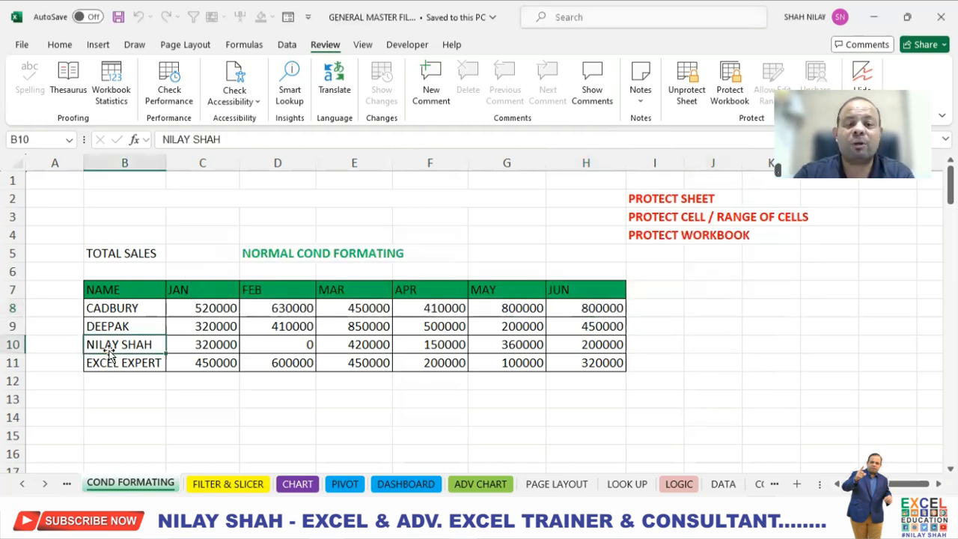
click(767, 316)
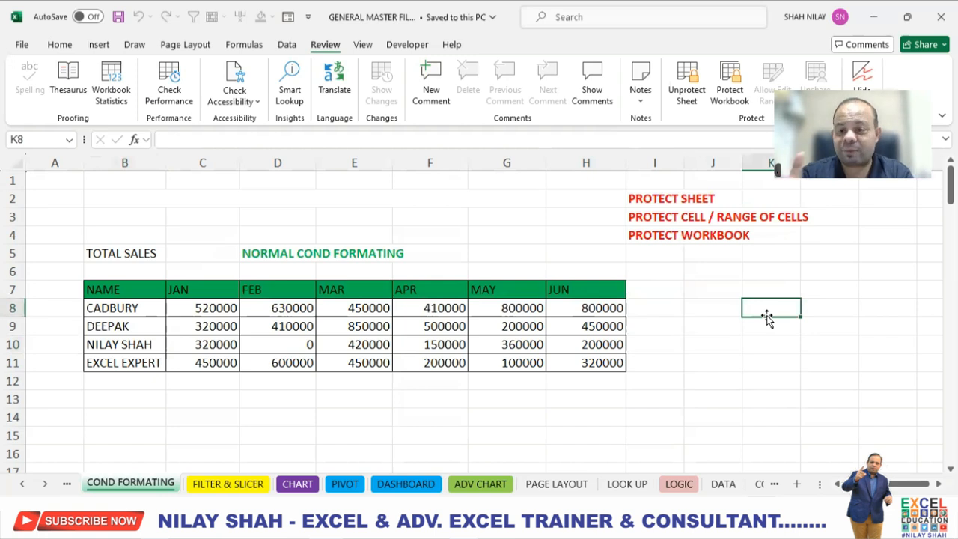
key(Delete)
key(Return)
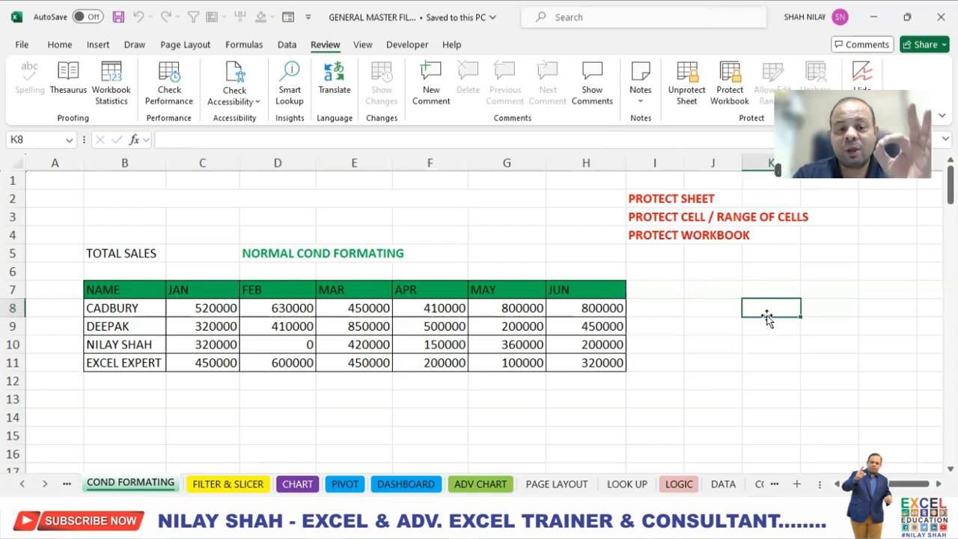
click(127, 483)
click(128, 483)
click(137, 477)
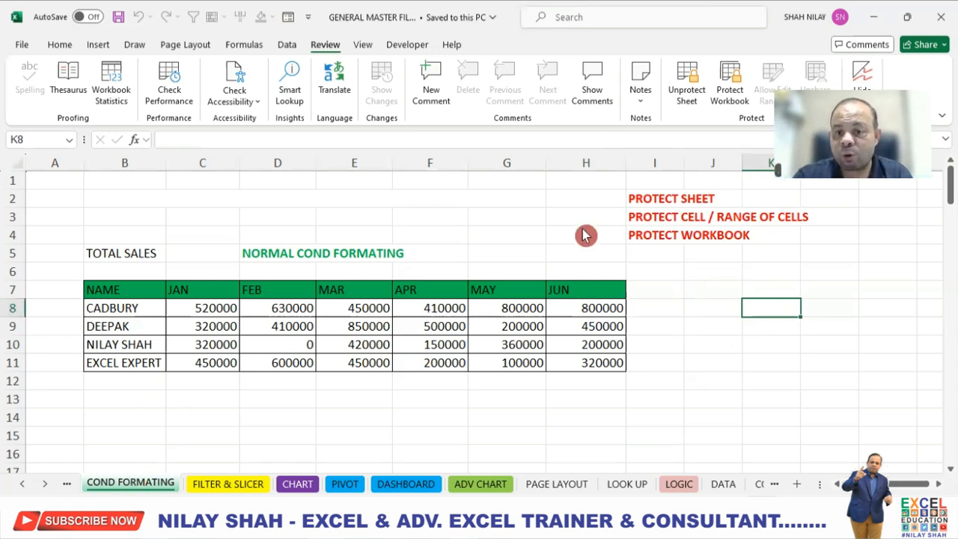
click(644, 222)
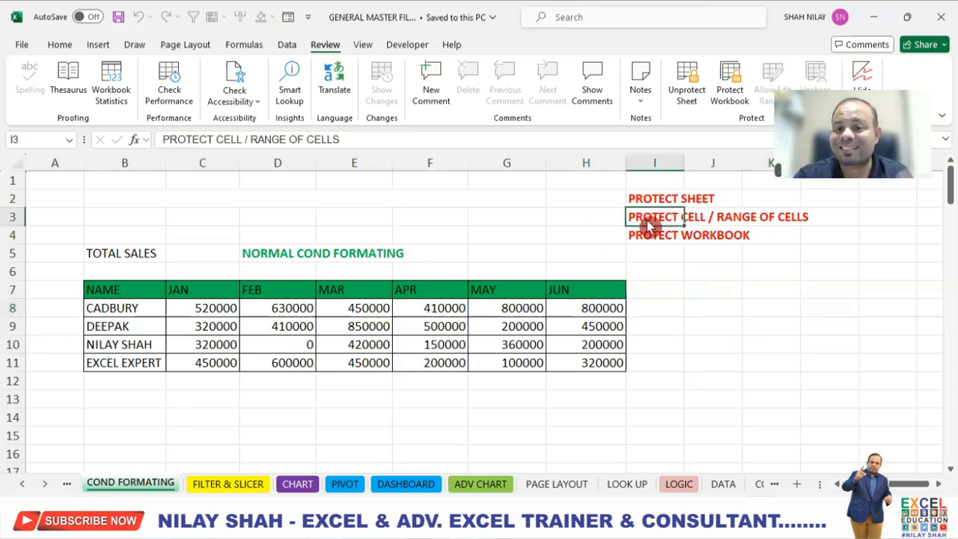
click(721, 298)
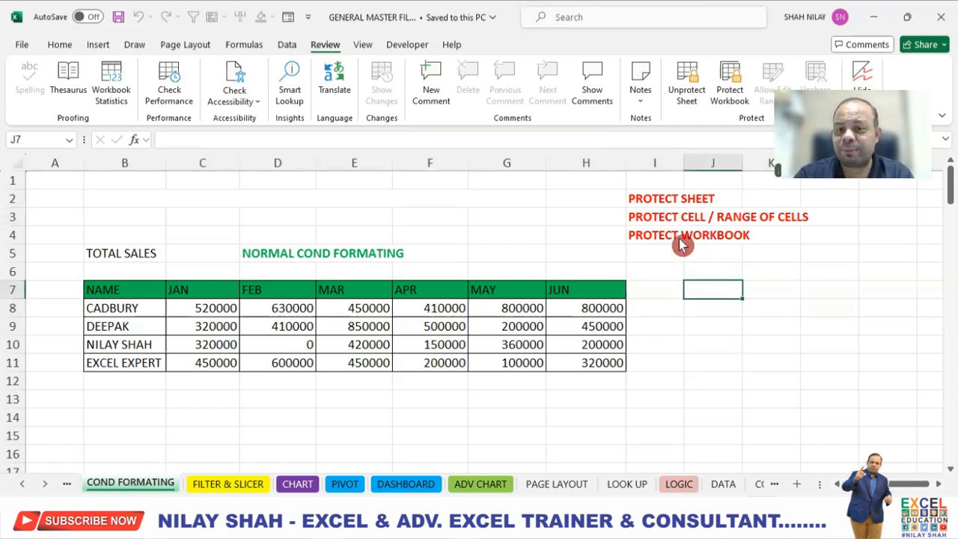
- Unprotect the sheet by entering its password
click(684, 89)
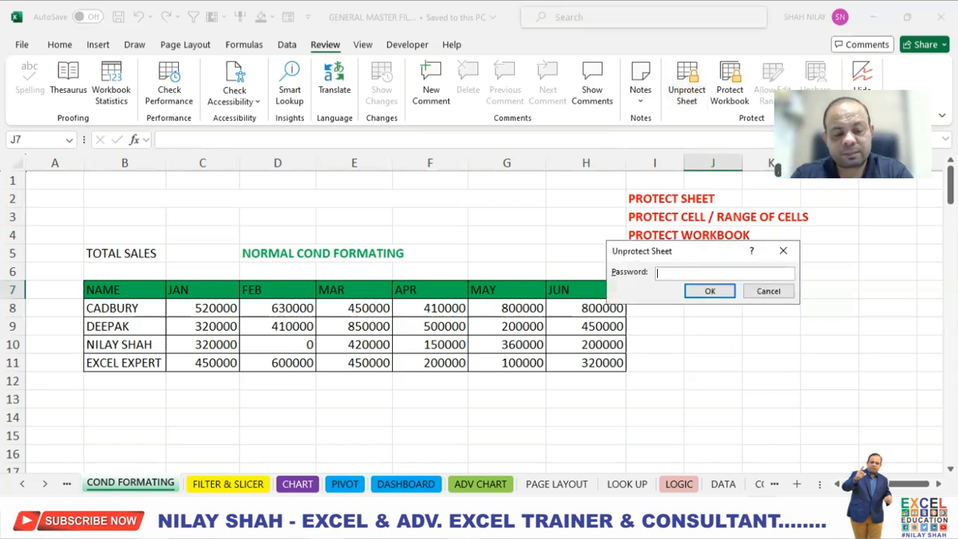
text(1234)
click(718, 290)
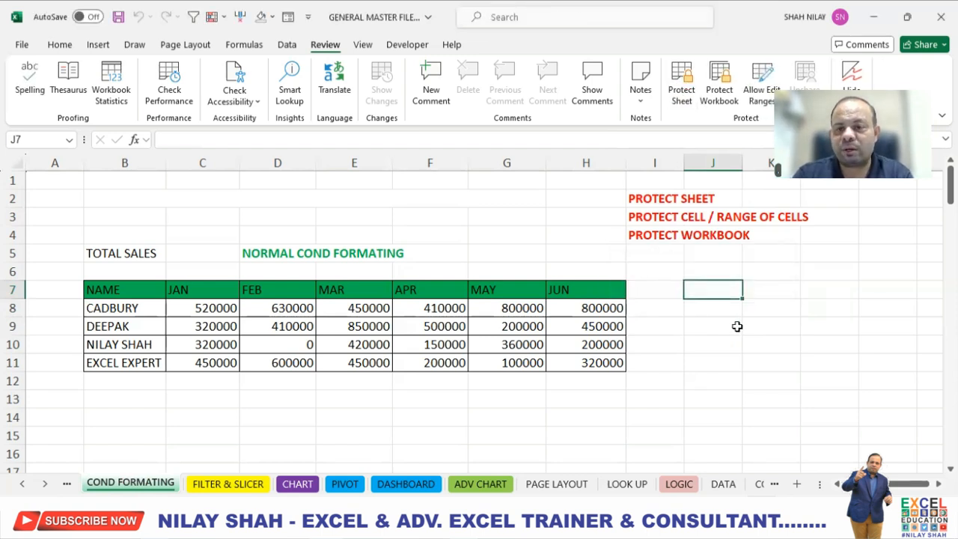
click(735, 325)
- Set cell H8 to 0 on the unprotected sheet
click(593, 309)
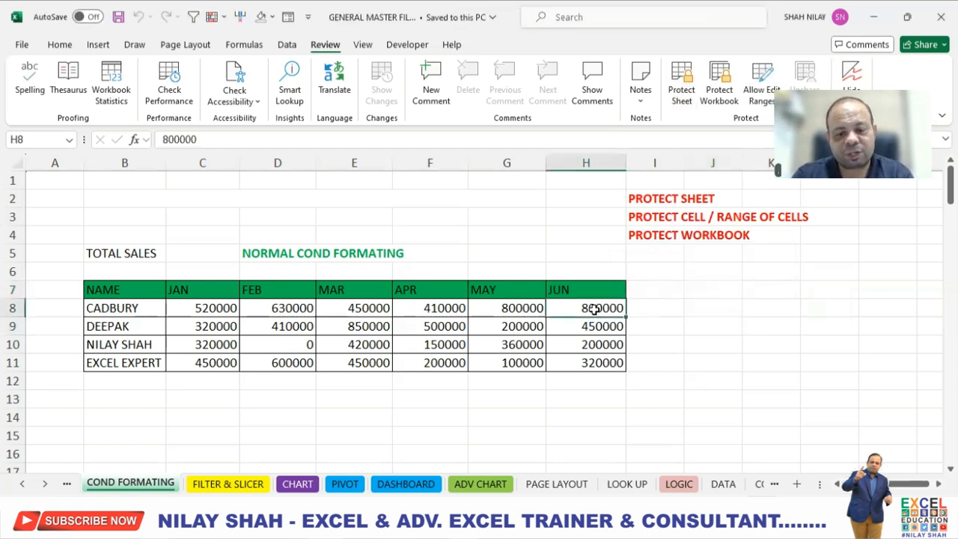
text(0)
key(Return)
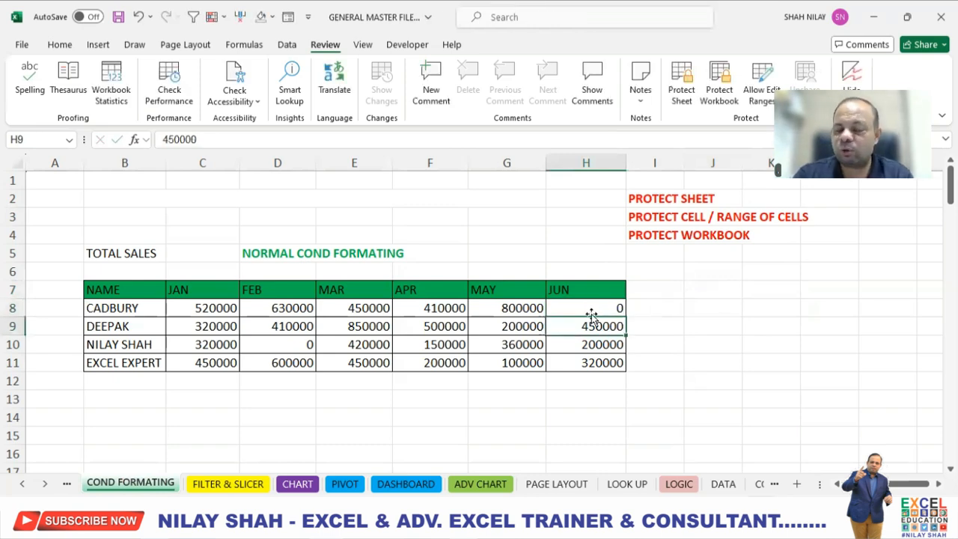
- Rename B10 to a person's first name and B11 to POWER Bi
click(131, 344)
text(NILAY)
key(Return)
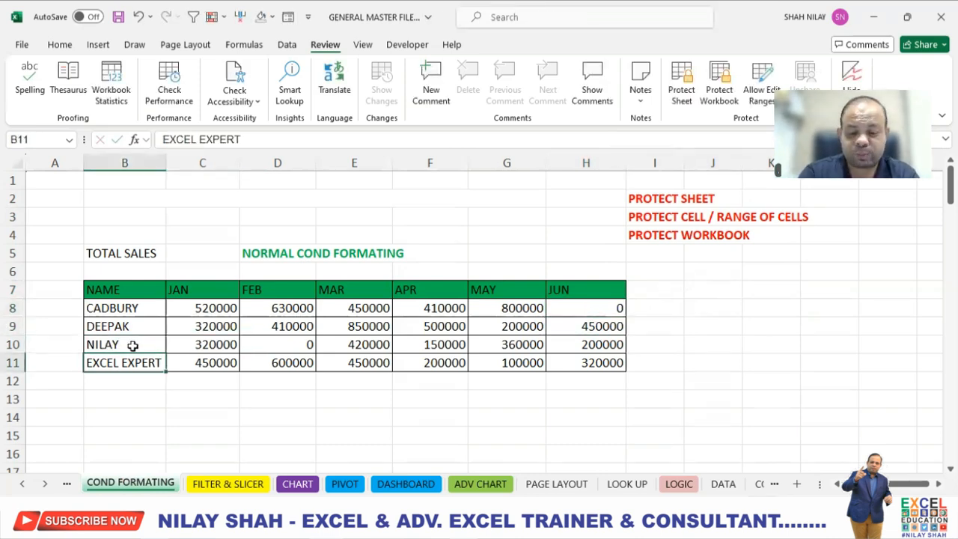
text(POWER Bi)
key(Return)
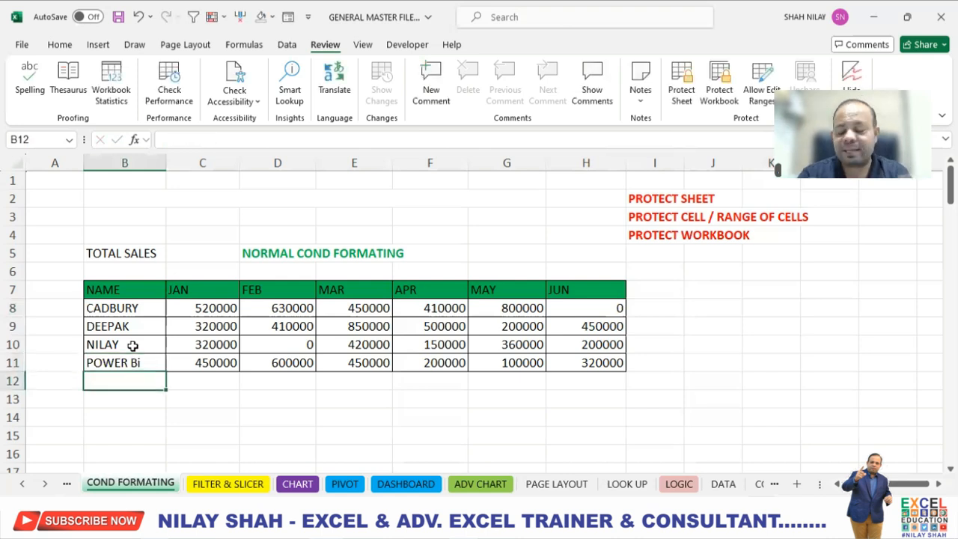
click(670, 340)
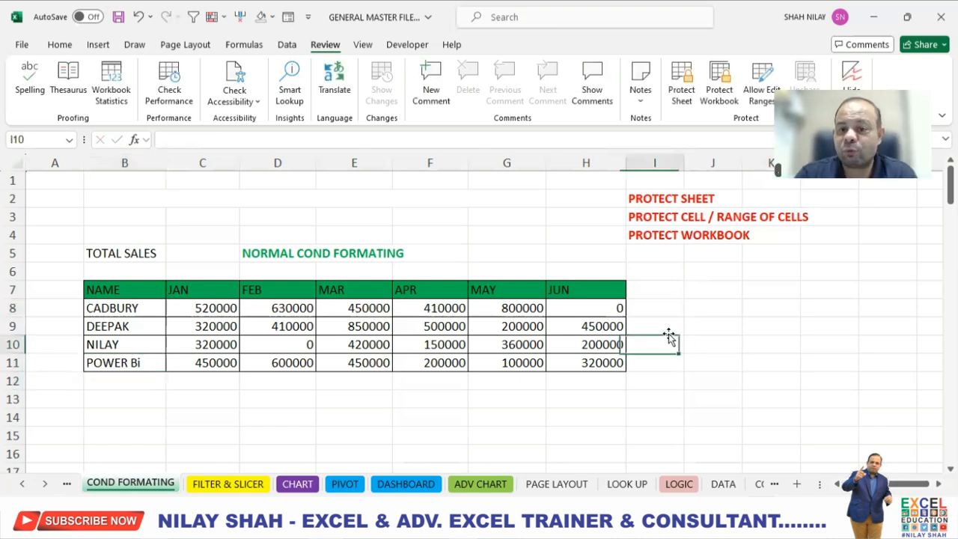
click(647, 218)
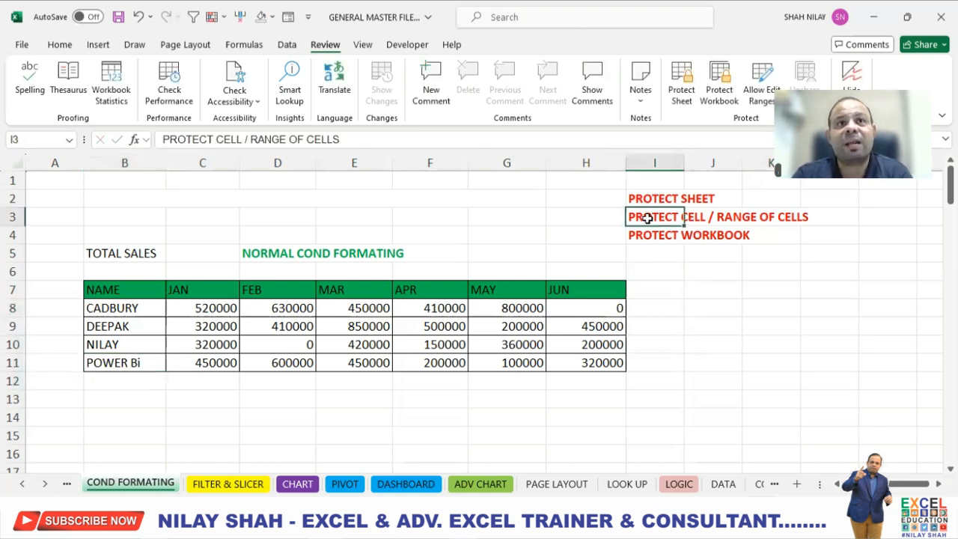
click(686, 285)
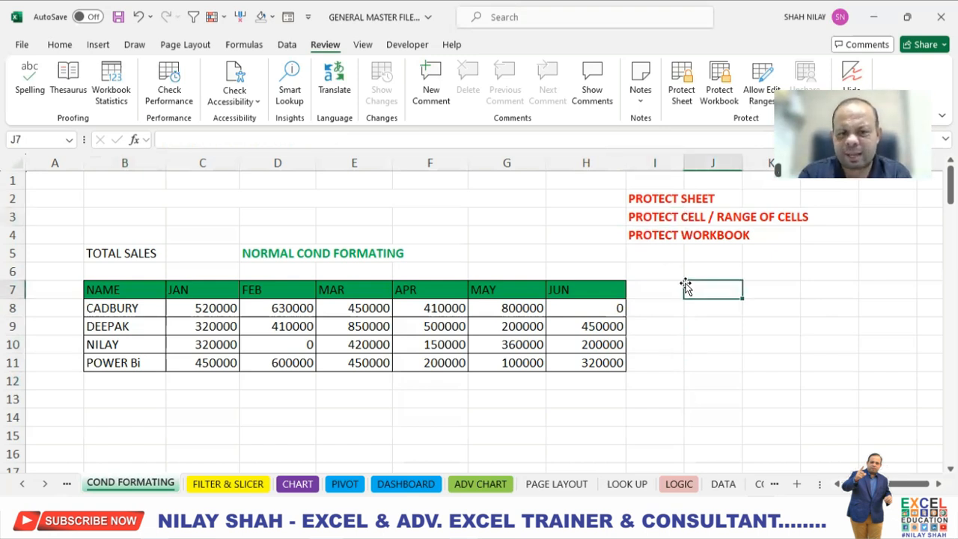
drag(218, 308, 598, 363)
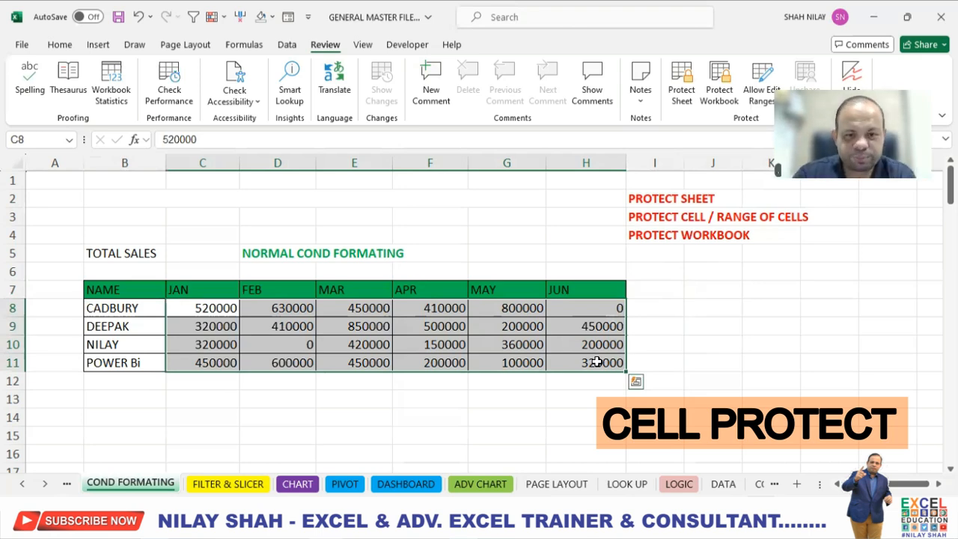
click(745, 340)
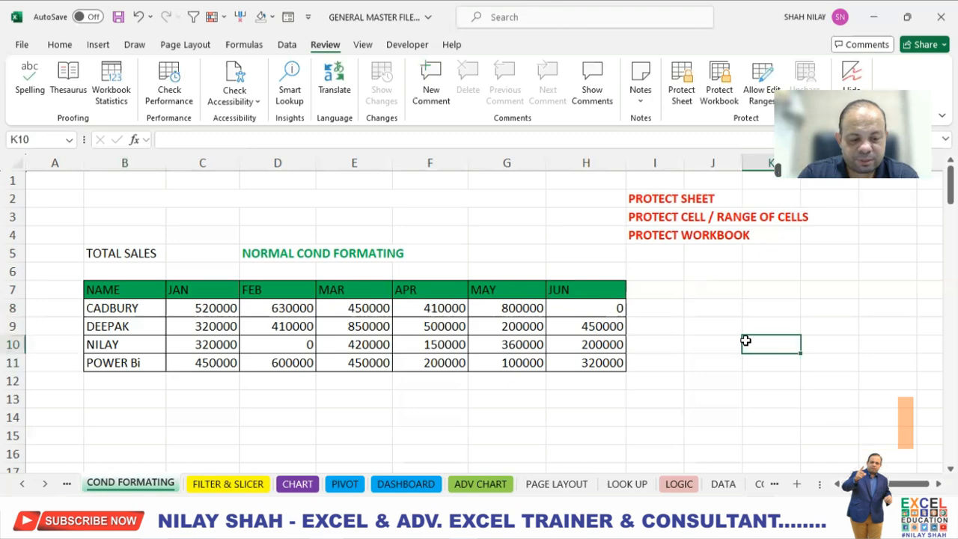
- Select the whole worksheet and clear the Locked protection option for all its cells
key(ctrl+a)
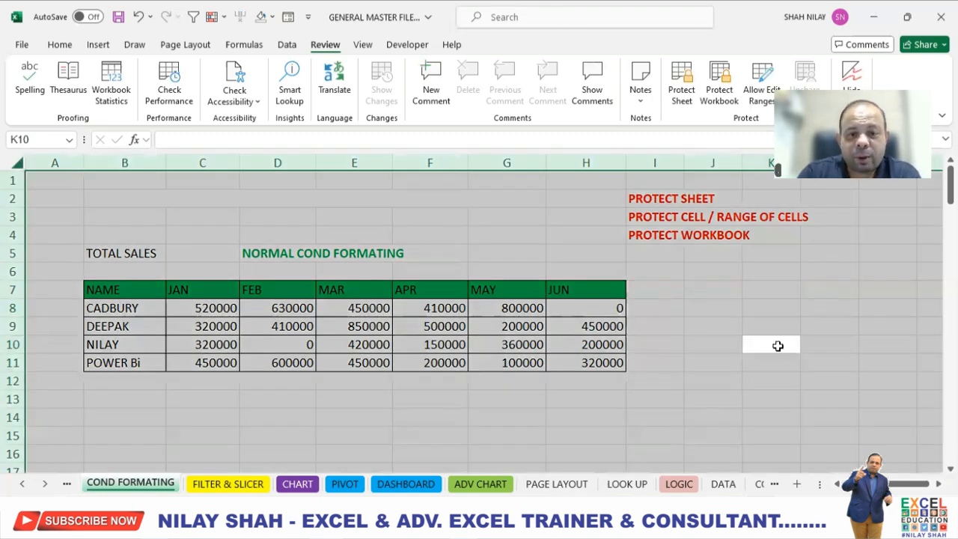
right_click(778, 348)
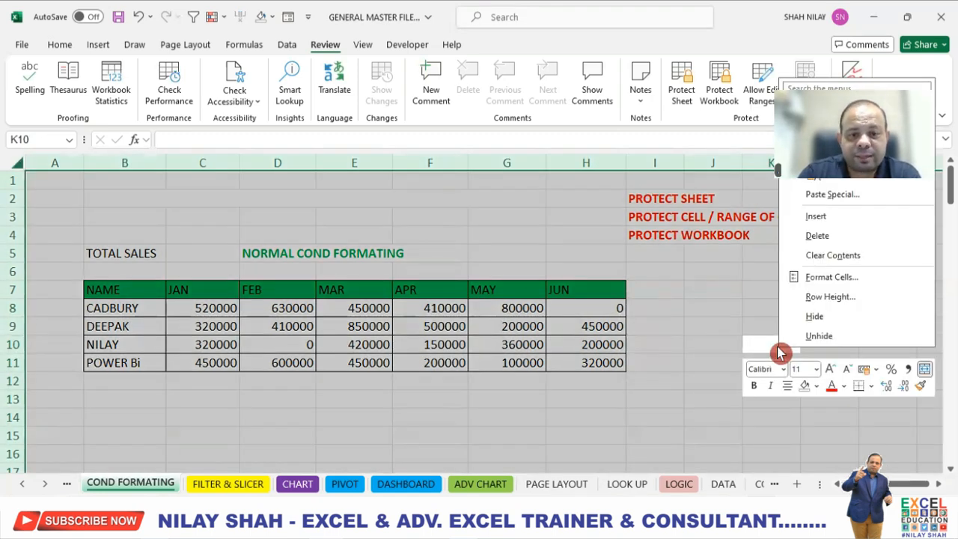
click(838, 281)
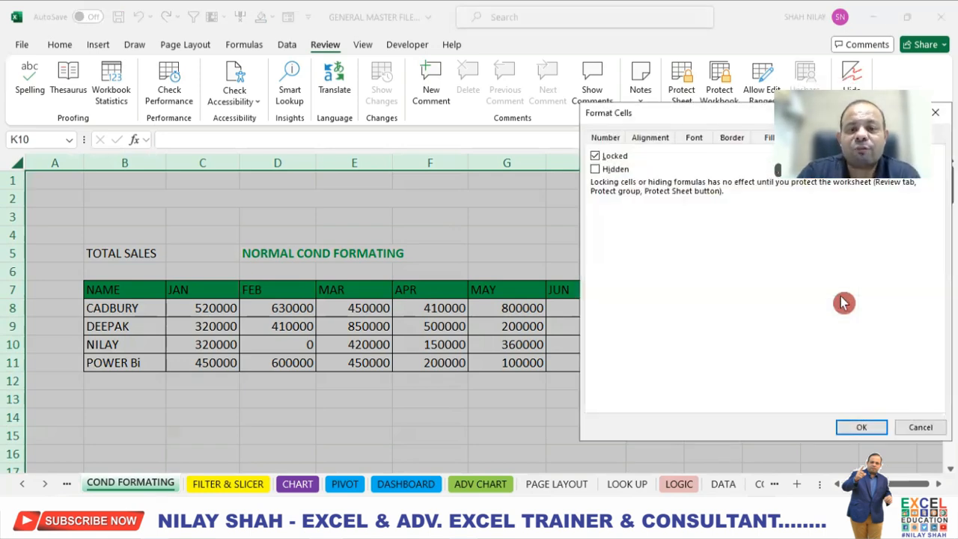
drag(715, 113, 393, 102)
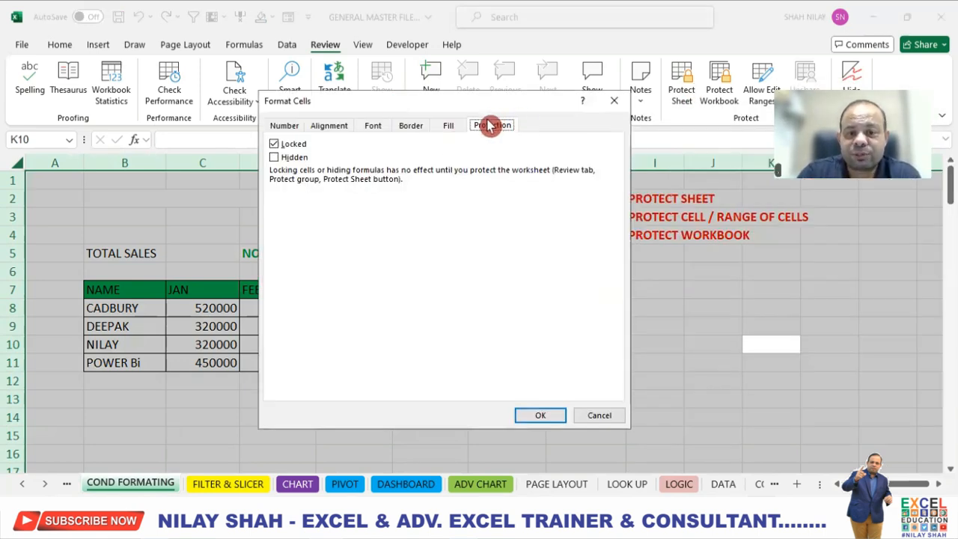
click(280, 126)
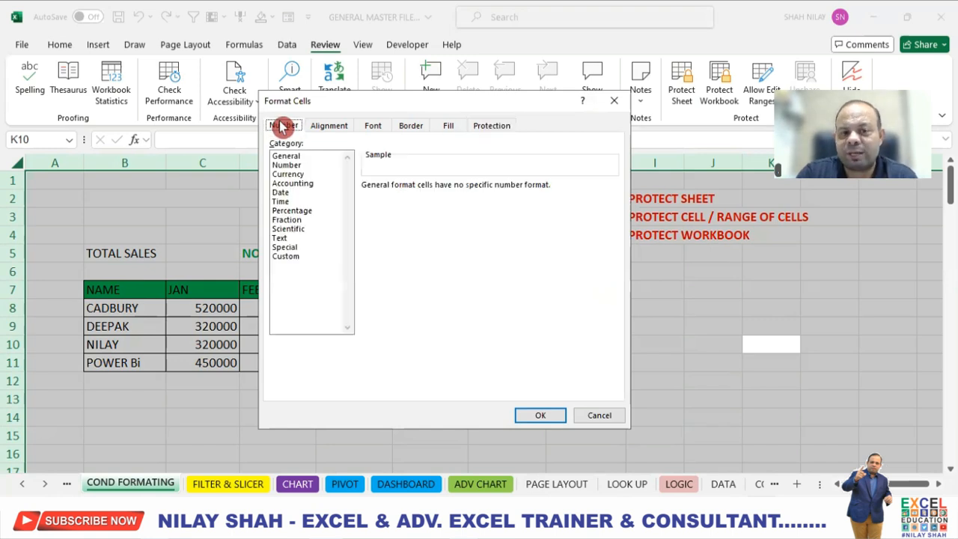
click(499, 127)
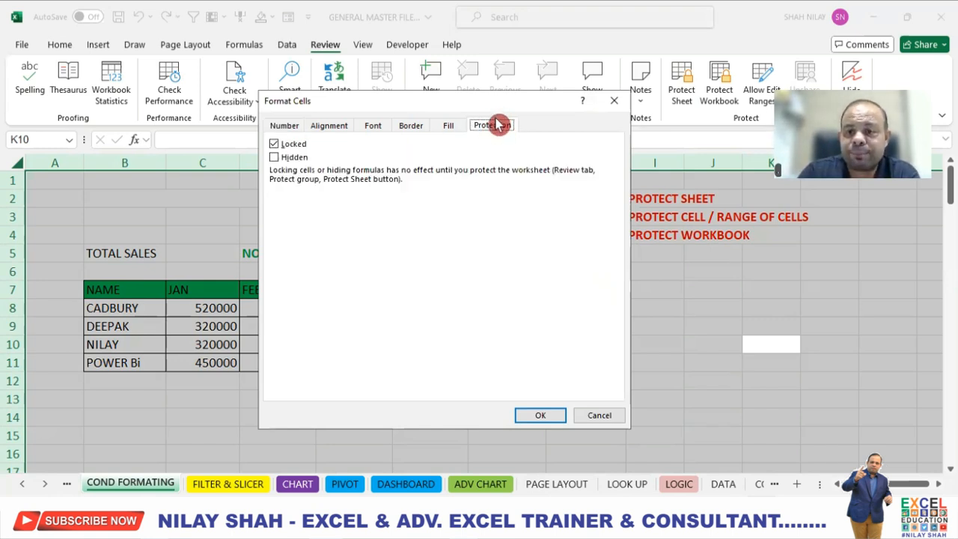
click(274, 143)
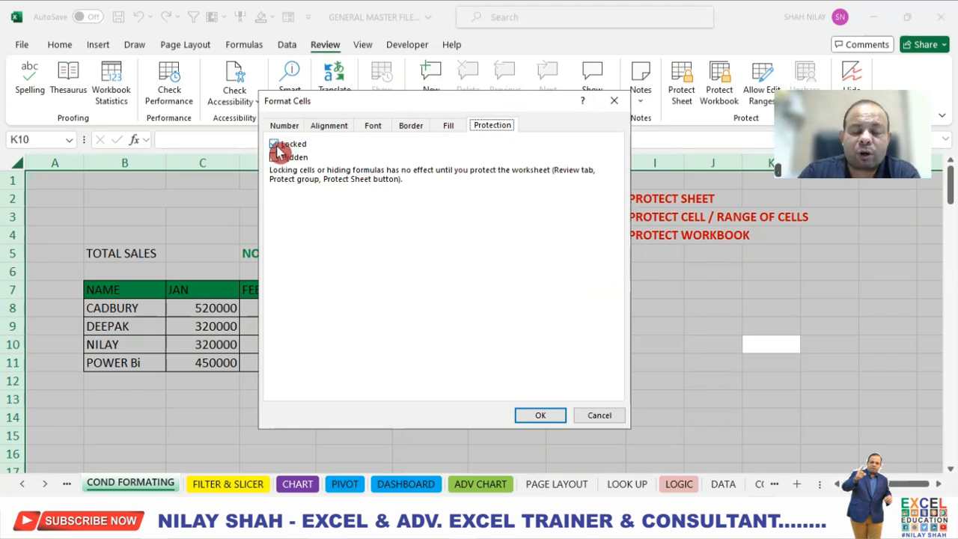
click(278, 149)
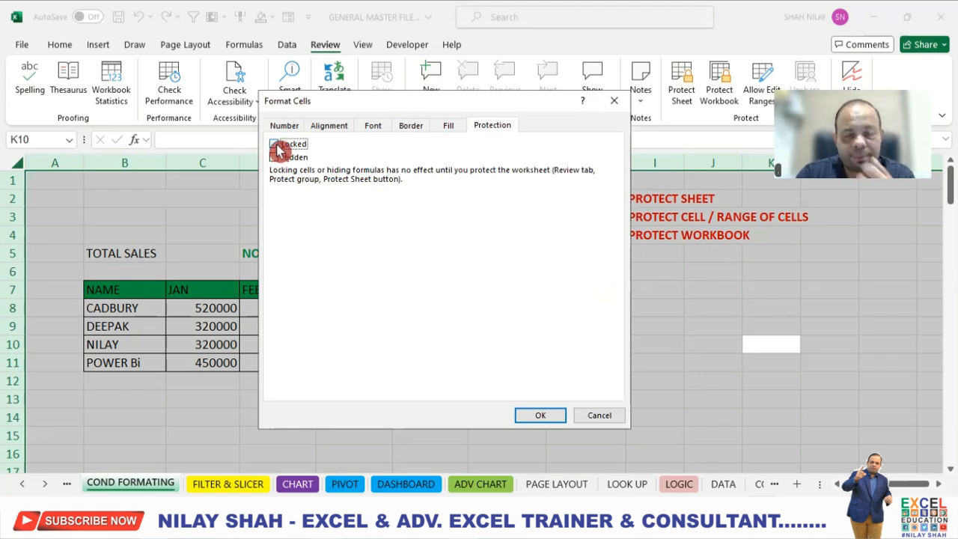
click(542, 414)
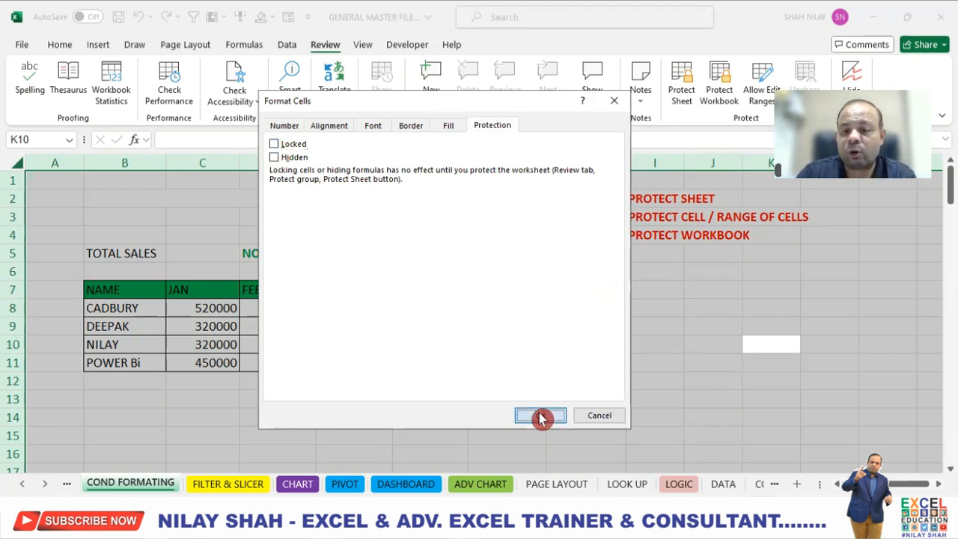
- Select the sales figures C8:H11 and turn their Locked protection option back on
click(713, 331)
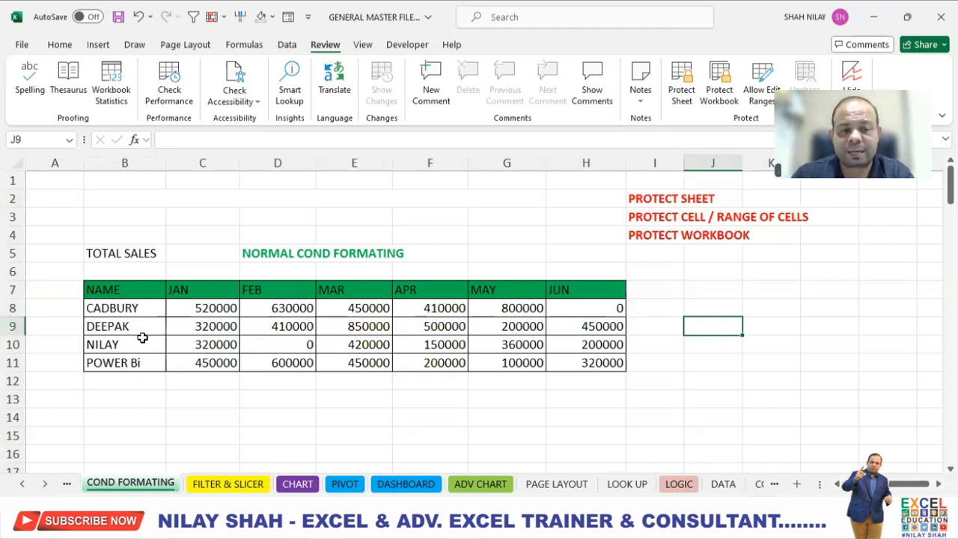
drag(202, 308, 599, 367)
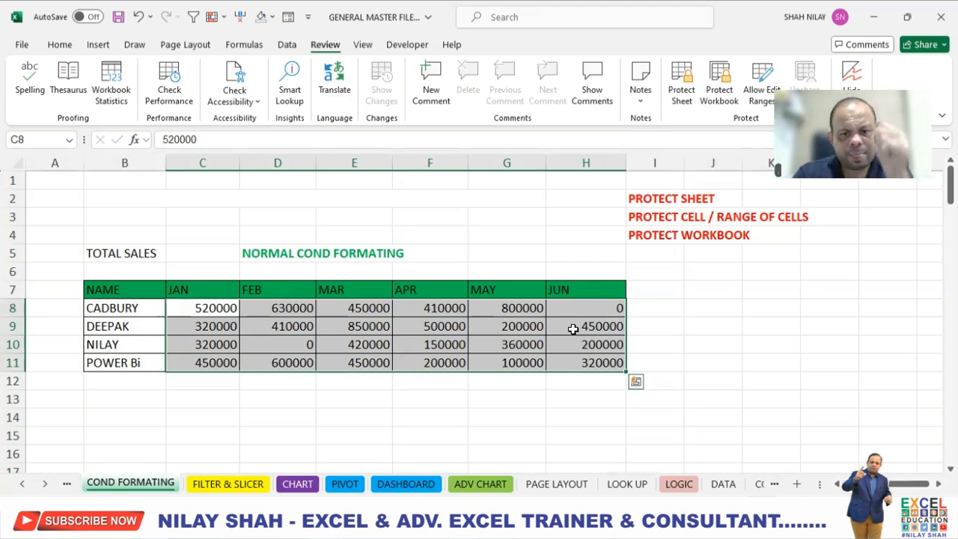
right_click(573, 334)
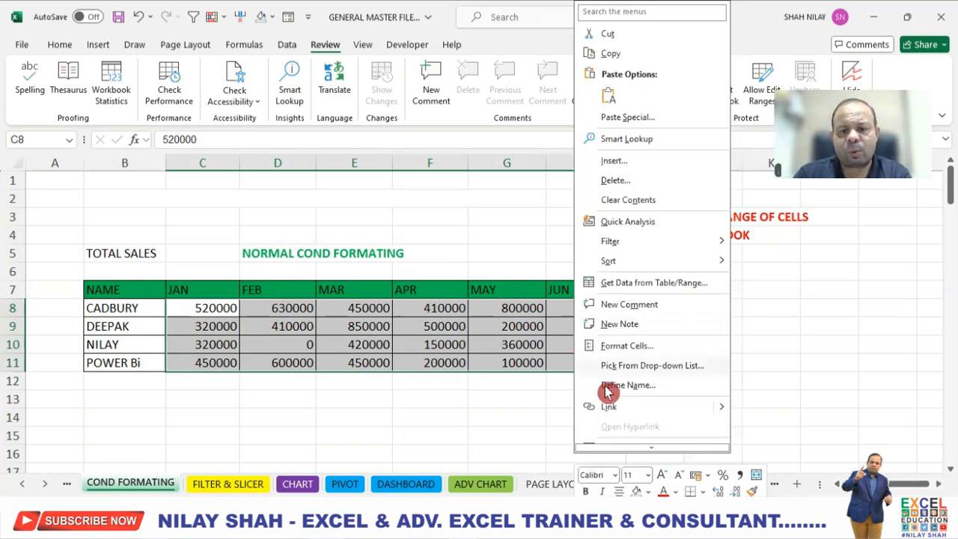
mouse_move(639, 448)
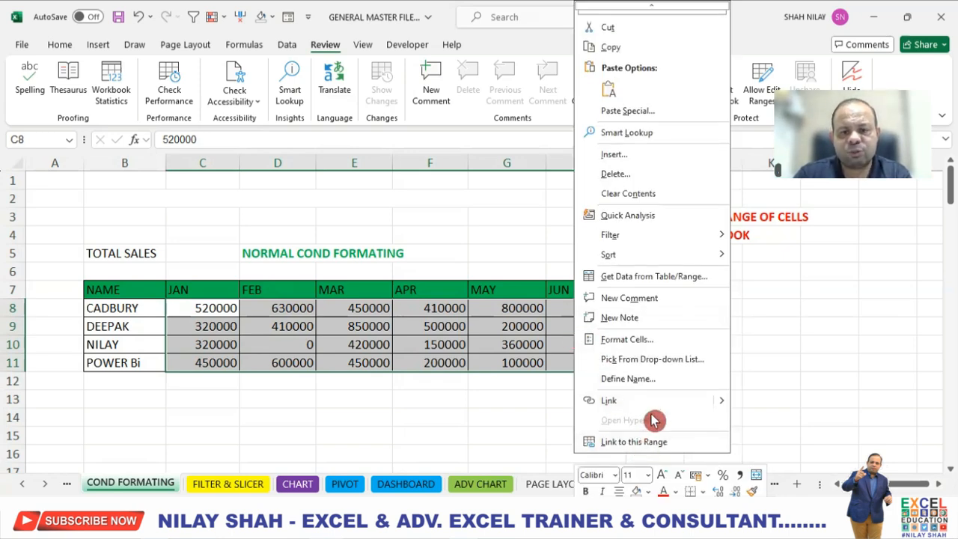
click(673, 343)
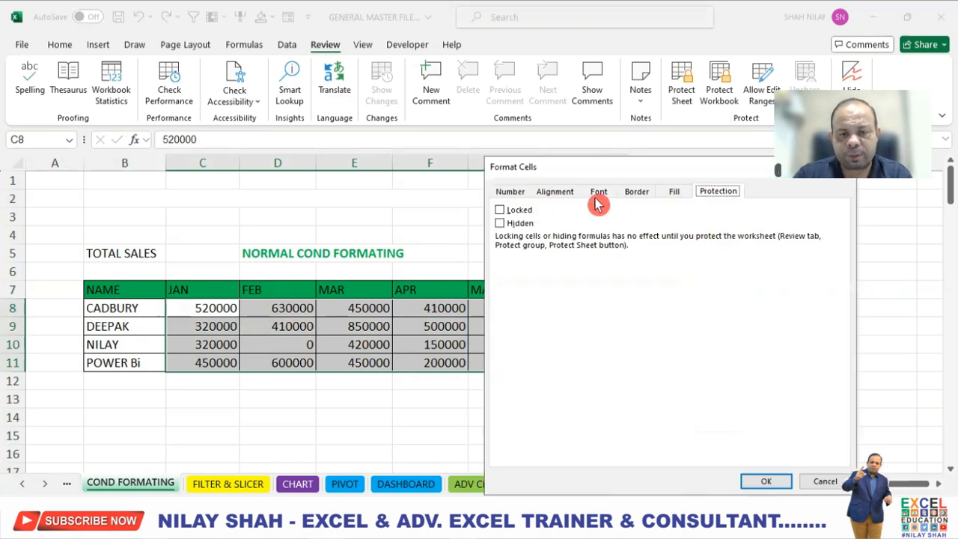
click(500, 213)
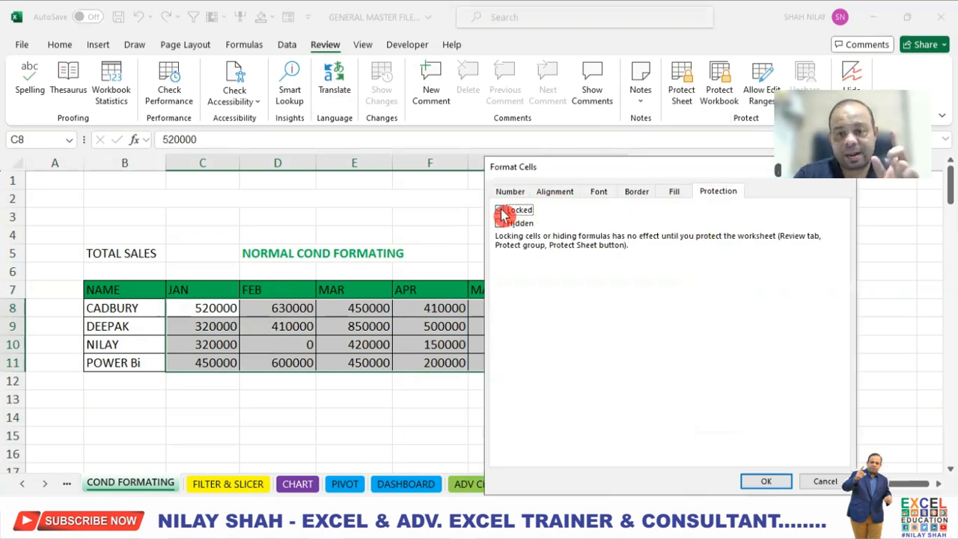
click(778, 482)
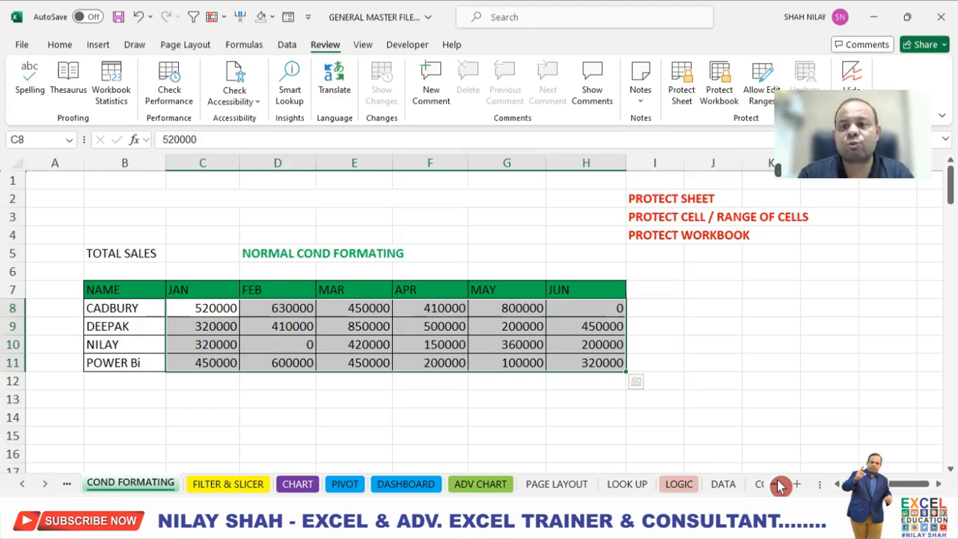
- Protect the sheet with a password, re-entering the password to confirm it
click(730, 340)
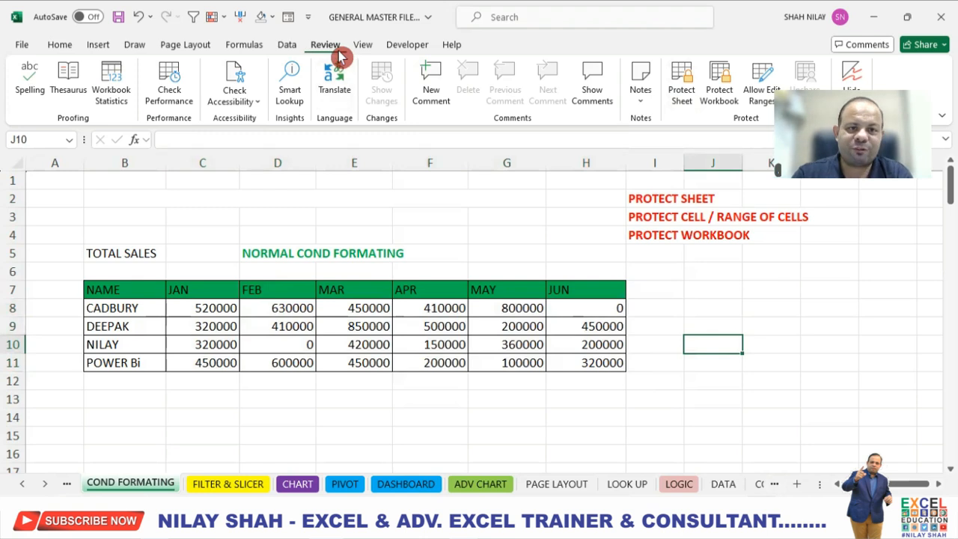
click(683, 95)
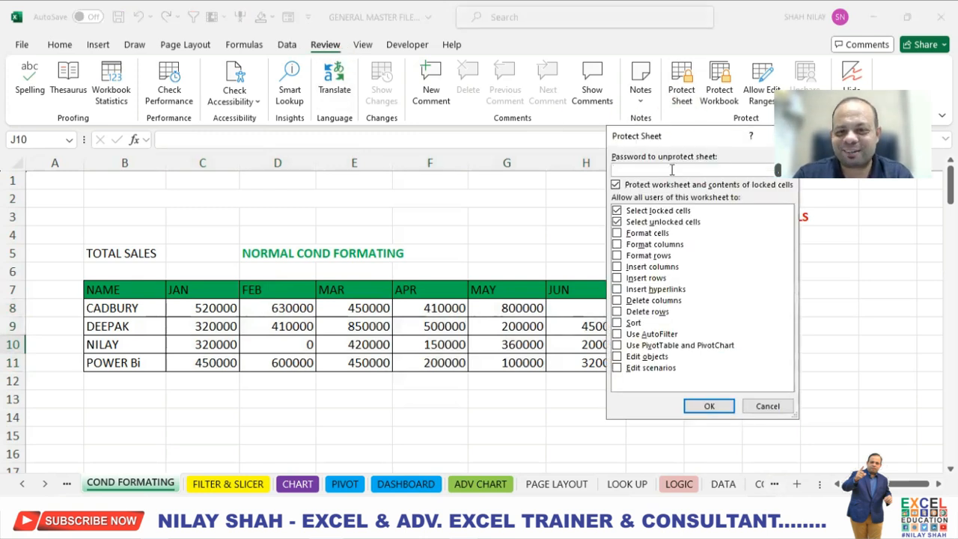
text(12)
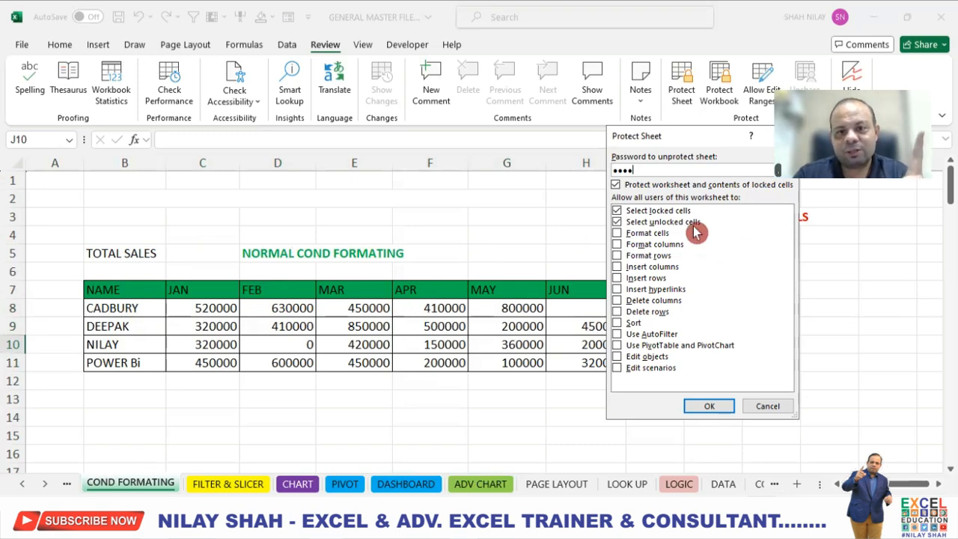
click(724, 412)
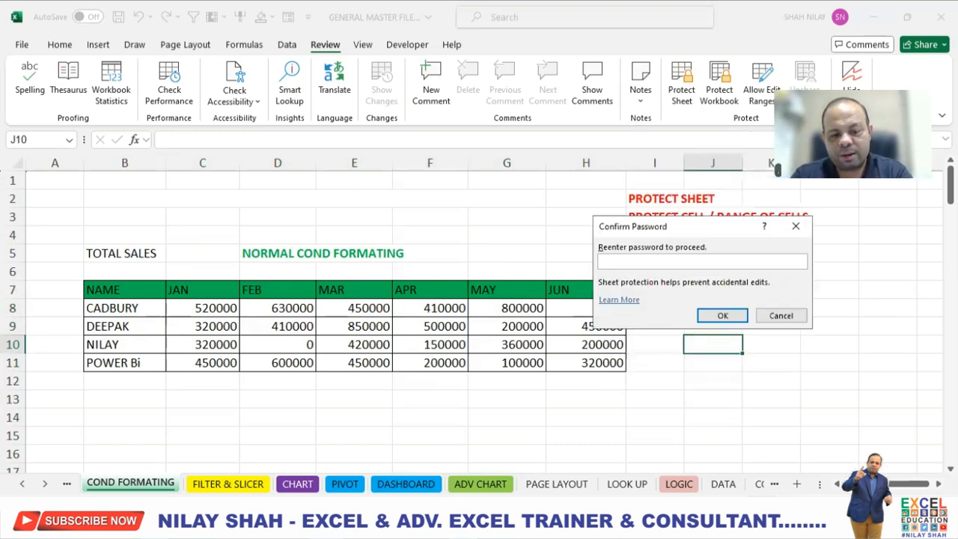
text(1234)
click(722, 315)
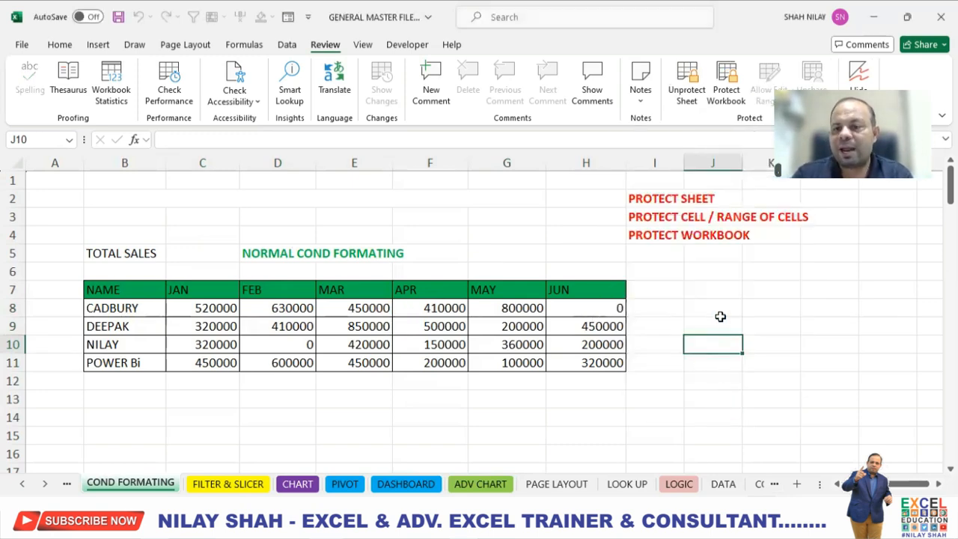
- Enter a person's name in J8 and change B11 to excel expert in the unlocked cells
click(741, 313)
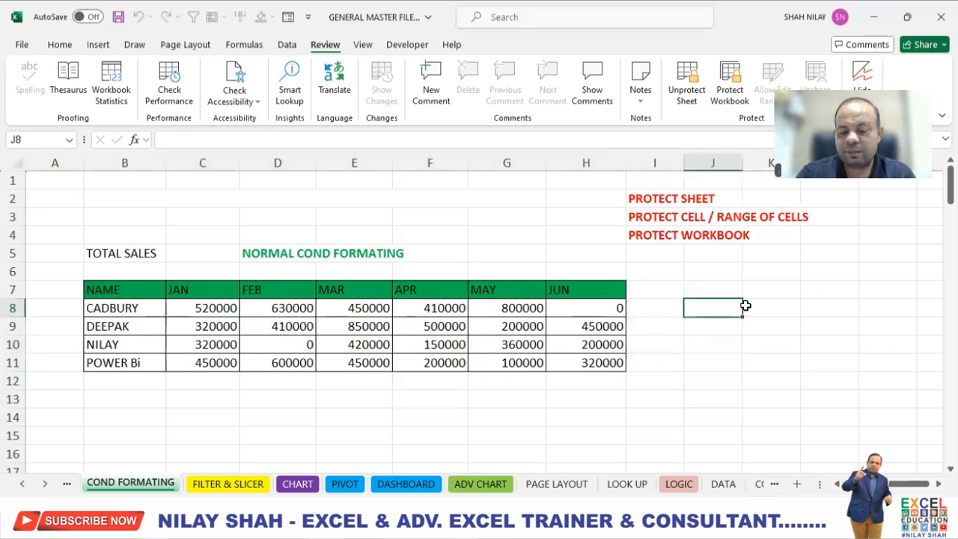
key(Return)
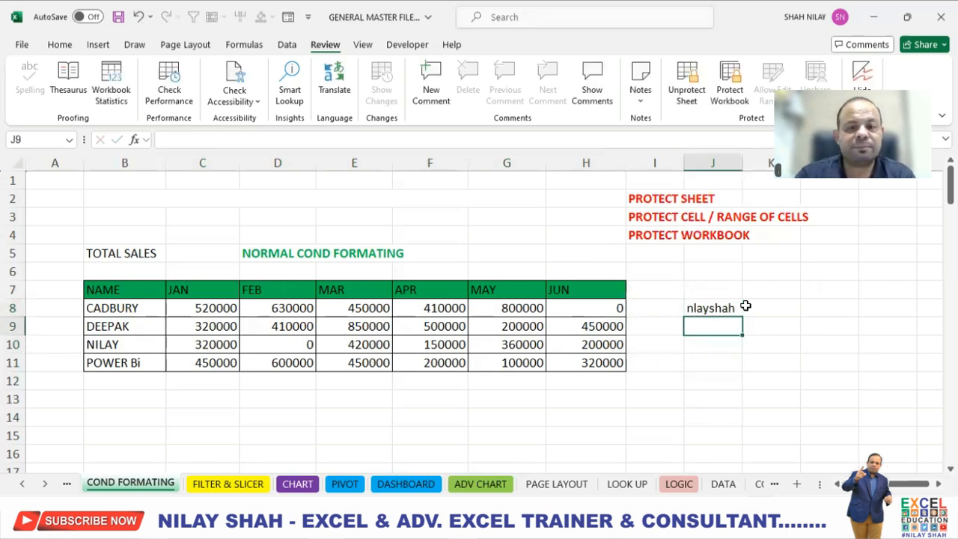
click(124, 366)
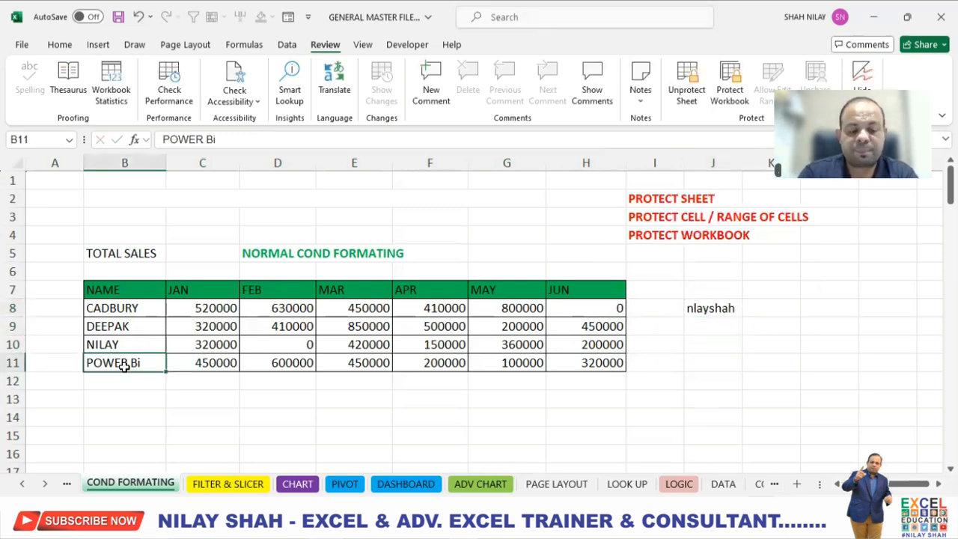
text(excel expert)
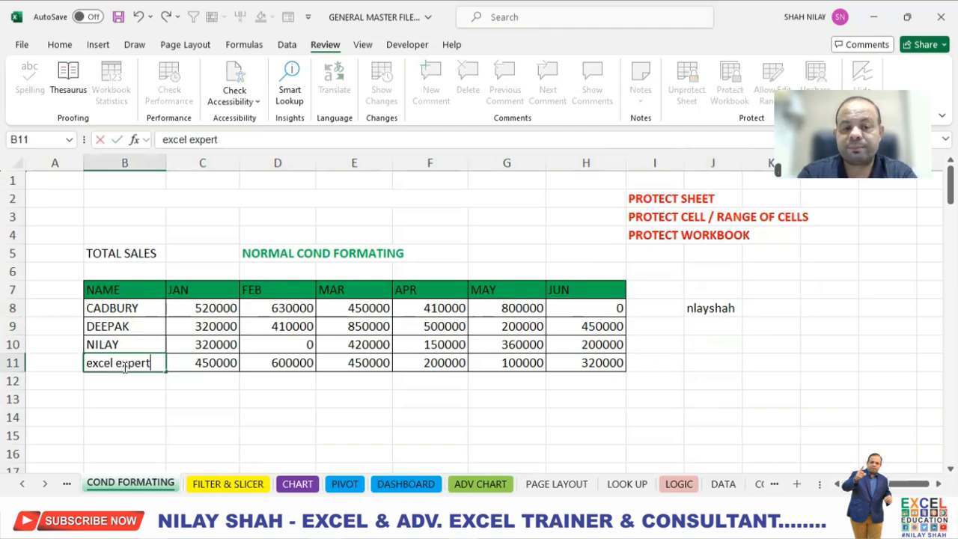
key(Return)
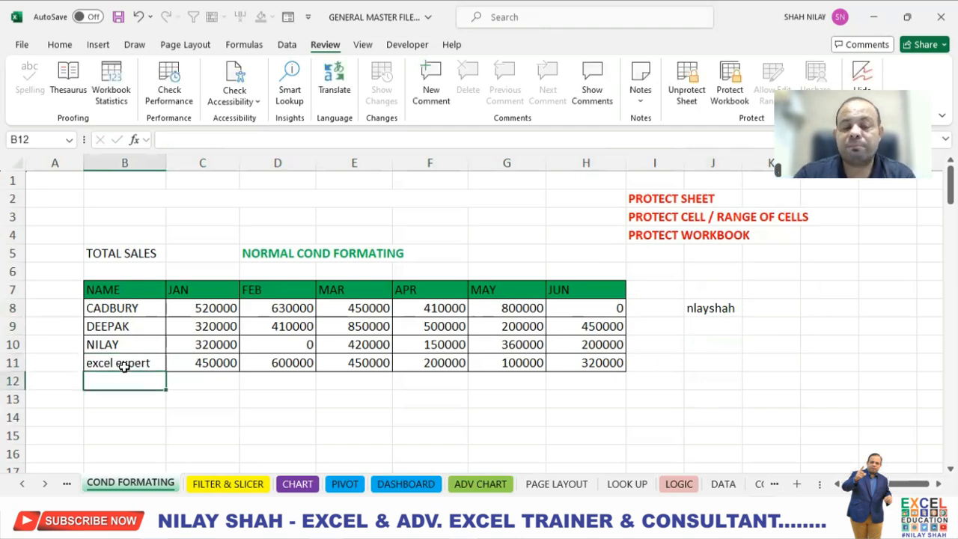
- Try to edit the locked cells D10 and G9, dismissing the protection warning
click(267, 345)
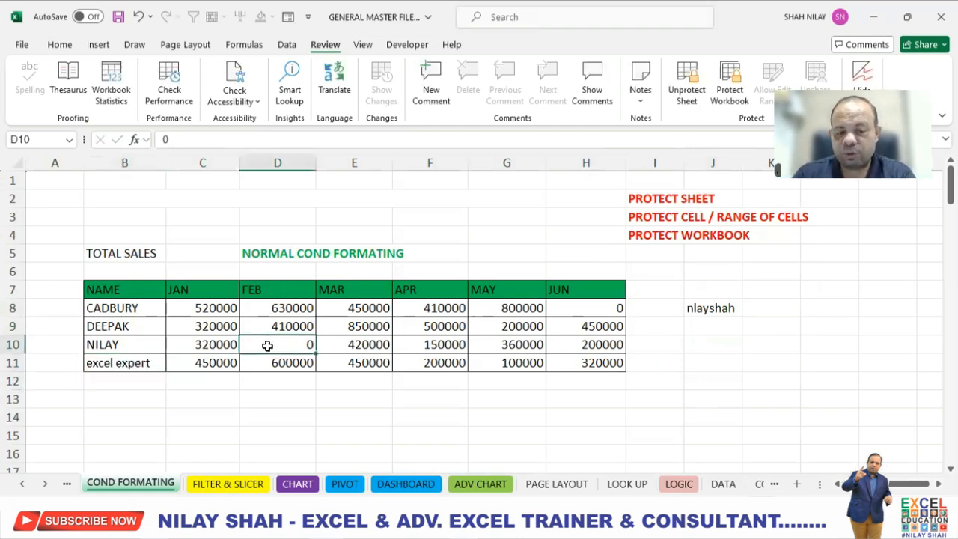
double_click(267, 345)
click(484, 303)
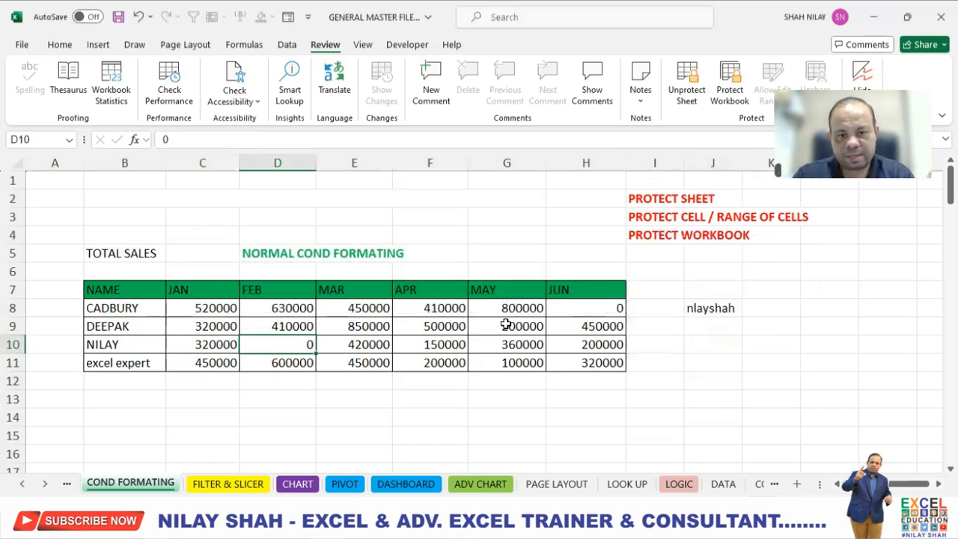
click(506, 324)
double_click(506, 325)
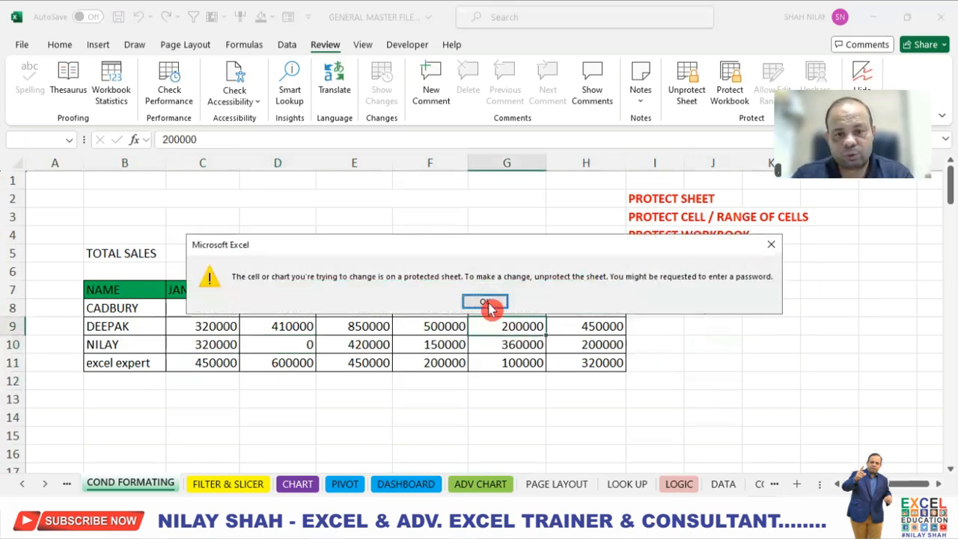
click(485, 303)
click(278, 307)
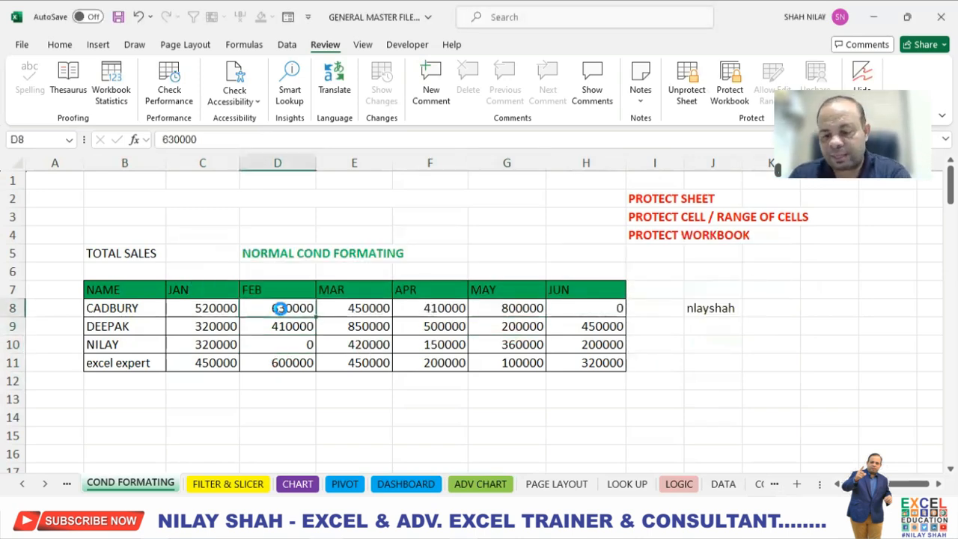
- Try to edit the locked cell D8 and dismiss the protection warning
double_click(278, 307)
click(484, 303)
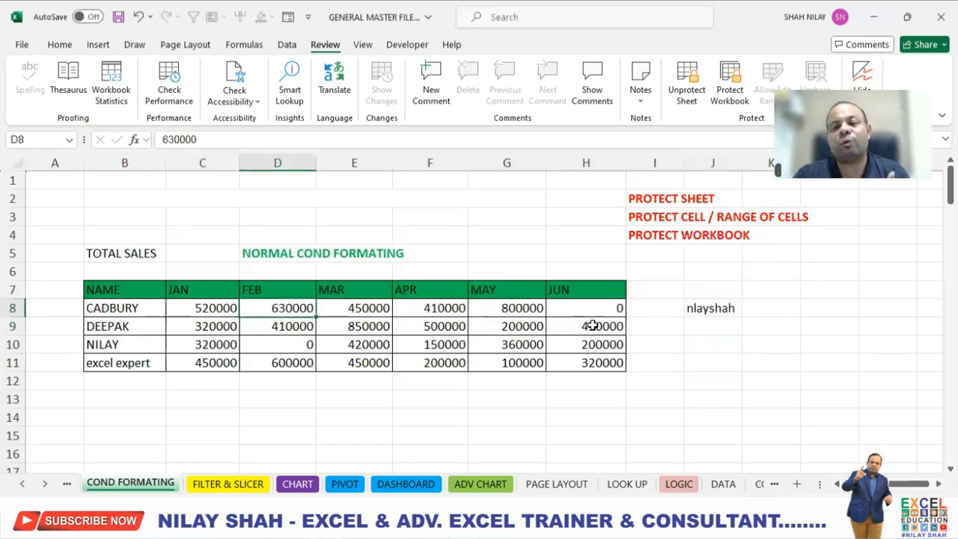
- Enter sample text in unlocked cells: dgndgn in L8, Sfb in K12, and b in F15 and D15
click(808, 303)
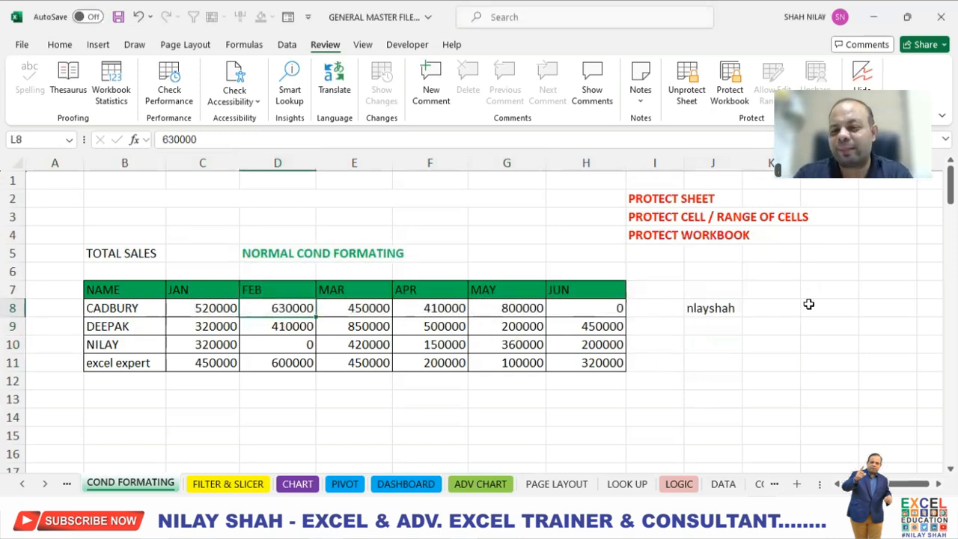
text(dgndgn)
click(783, 377)
text(Sfb)
click(455, 430)
text(b)
drag(258, 433, 101, 415)
text(s)
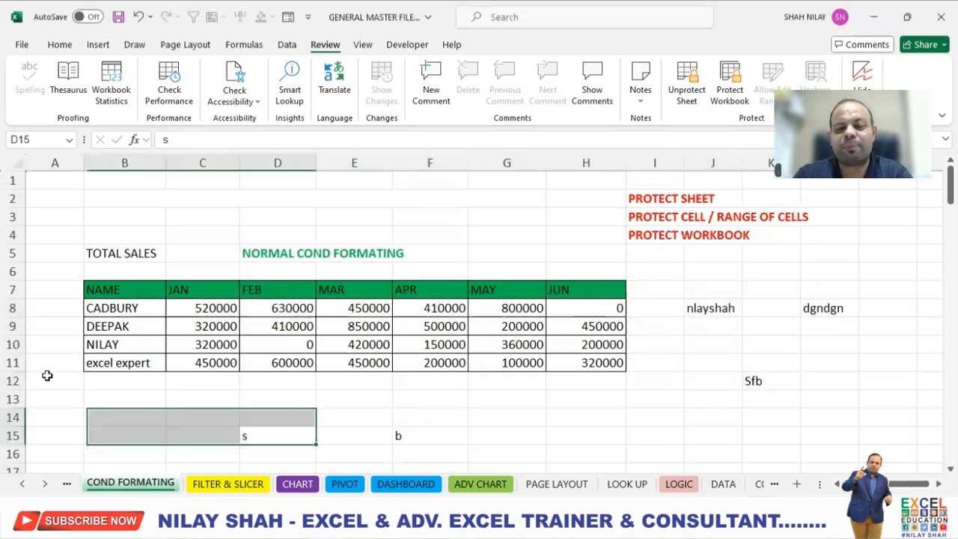
text(b)
- Enter sbbbfs in the merged title cell B2
click(47, 377)
click(41, 283)
click(57, 218)
click(217, 197)
text(sbb)
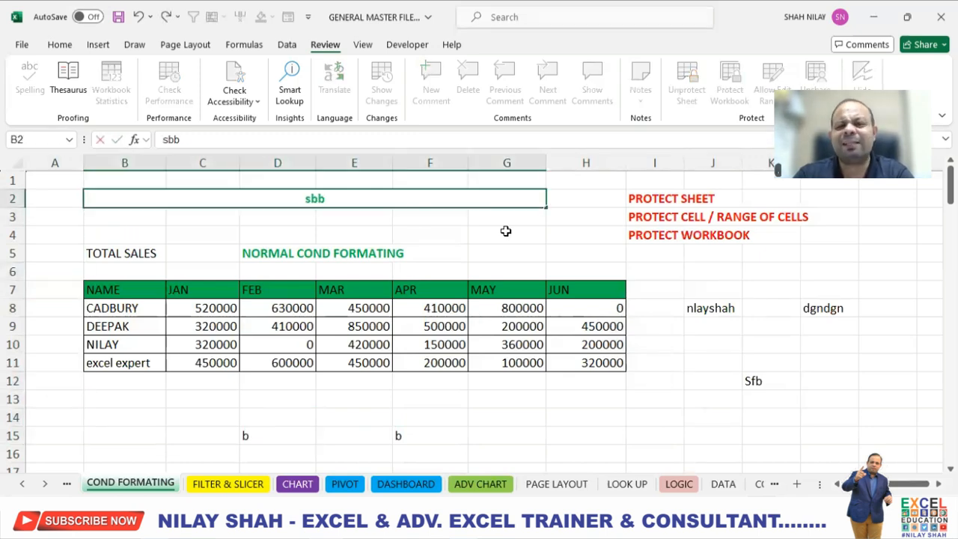
text(bfs)
click(505, 230)
- Try to edit the locked cell D10 again and dismiss the protection warning
click(332, 331)
click(280, 342)
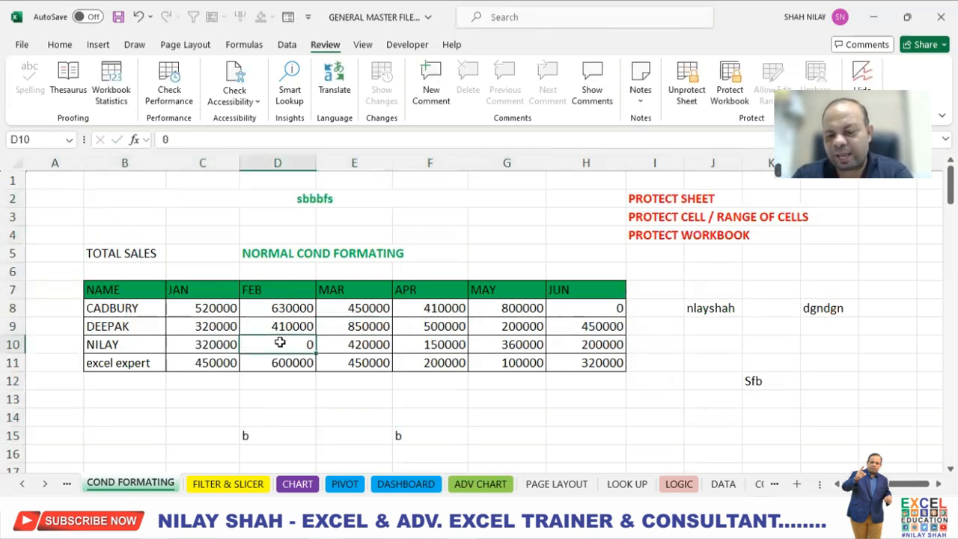
double_click(280, 342)
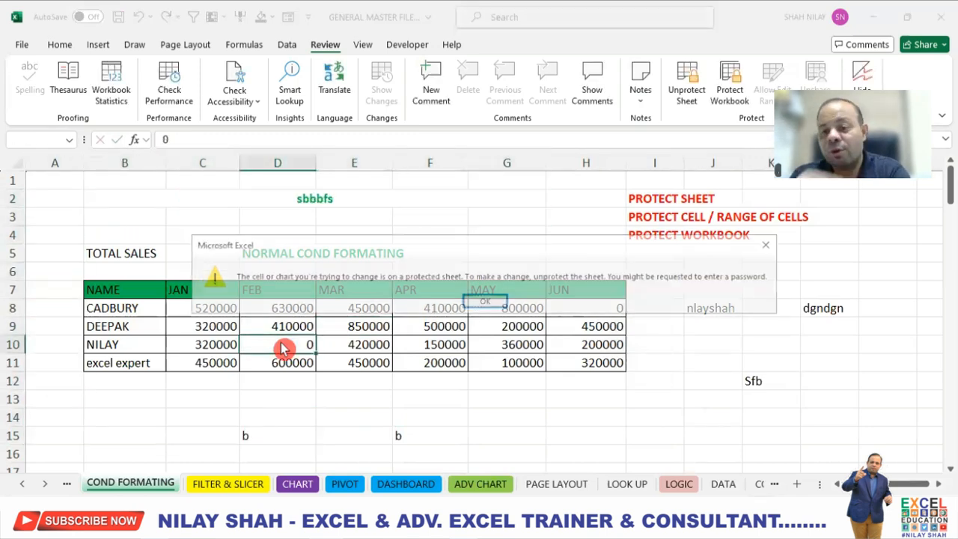
click(483, 300)
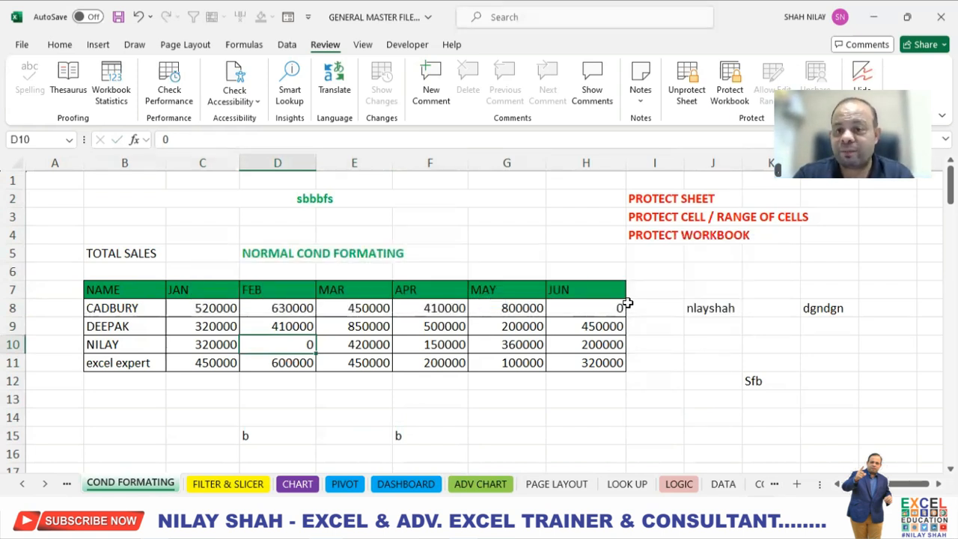
- Unprotect the sheet by entering its password
click(687, 97)
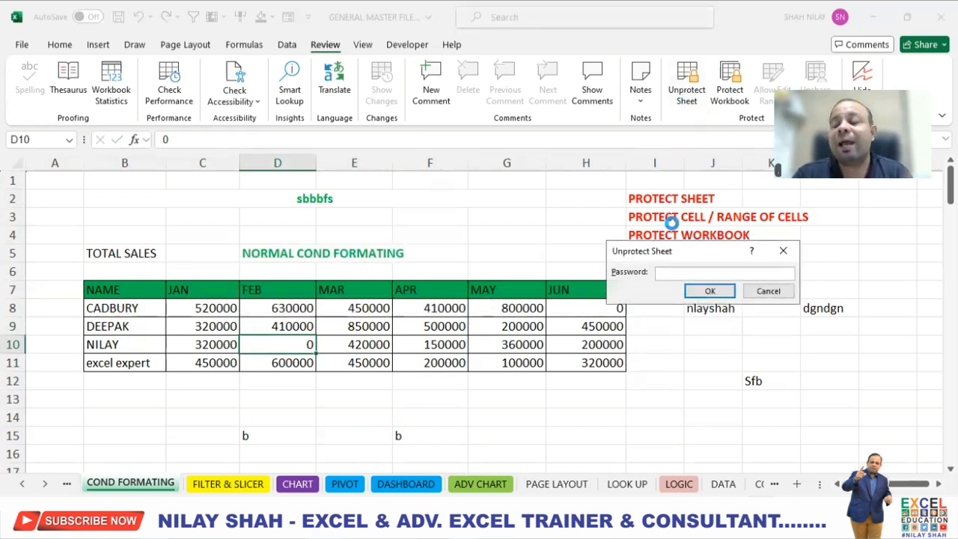
text(1)
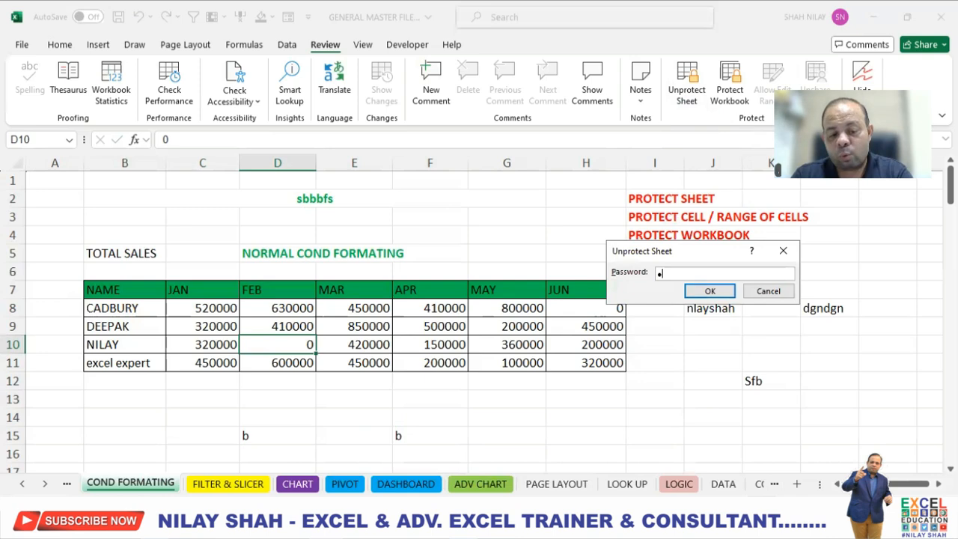
text(234)
click(711, 290)
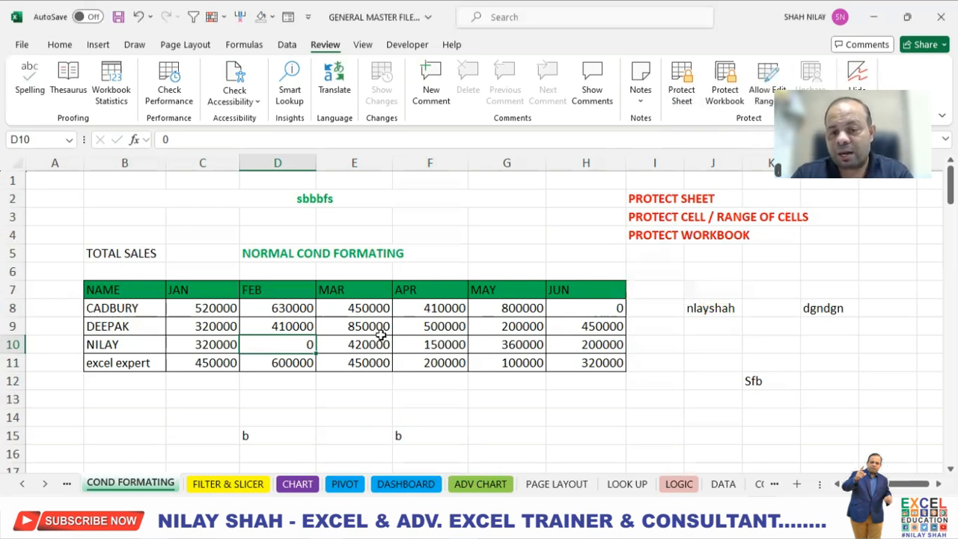
- Set D10 to 600000 in the now unprotected sales table
text(600000)
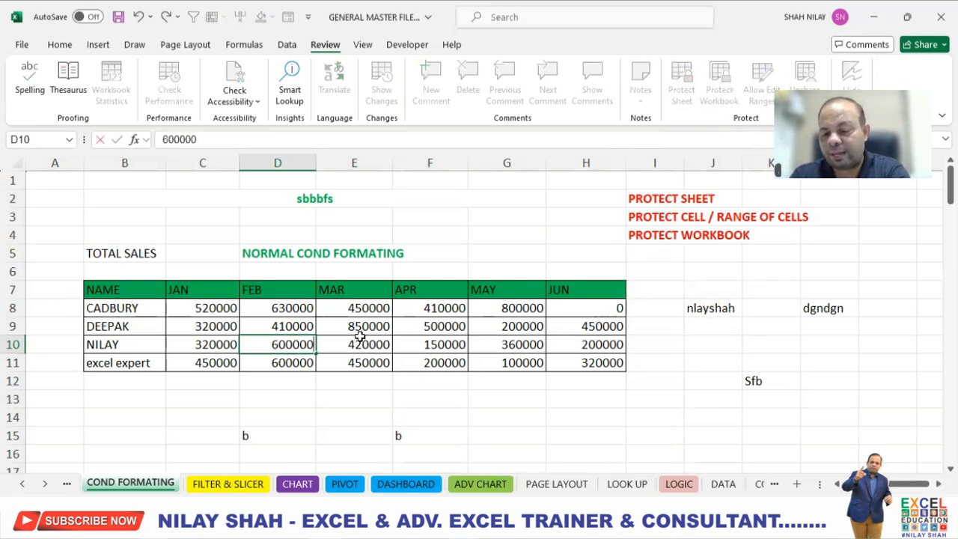
key(Return)
click(552, 333)
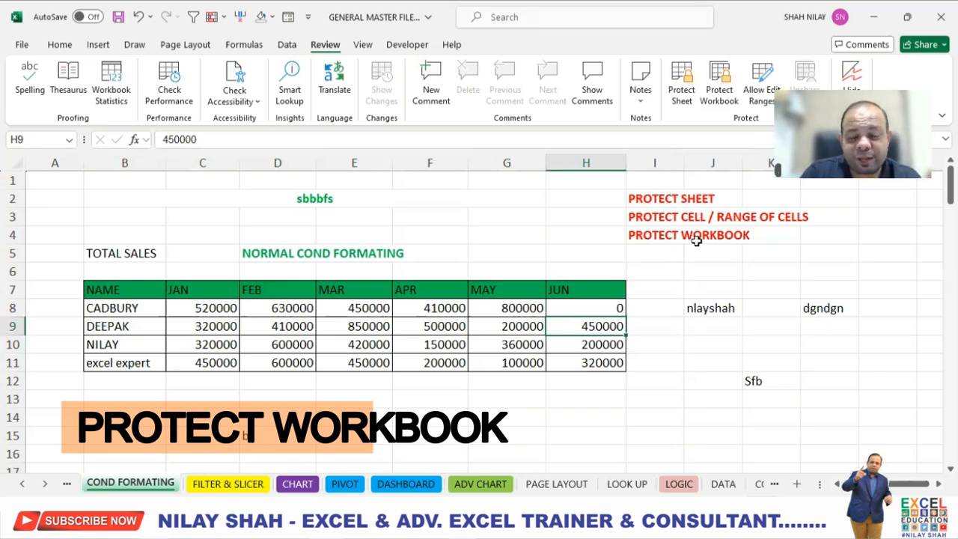
- Open Save As general options for the workbook and turn on Always create backup
click(690, 283)
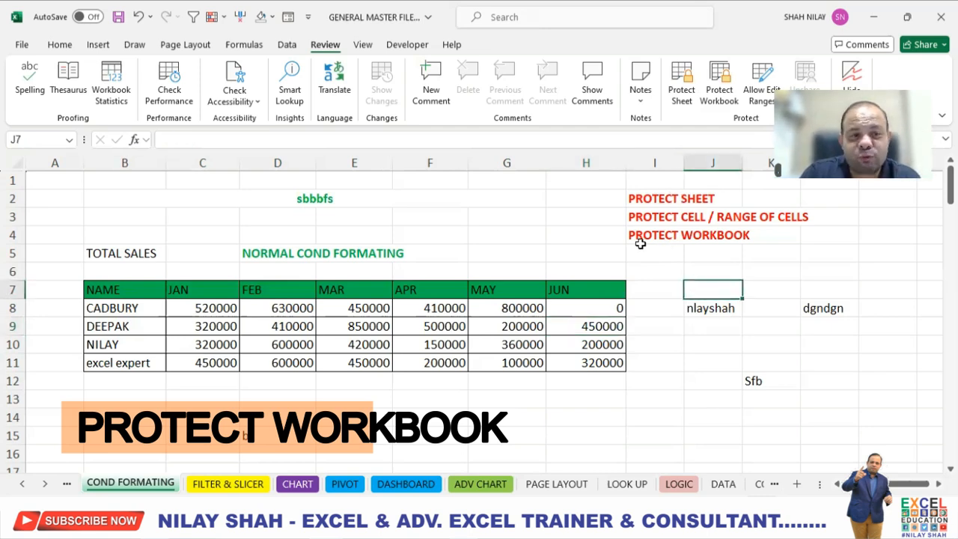
click(23, 46)
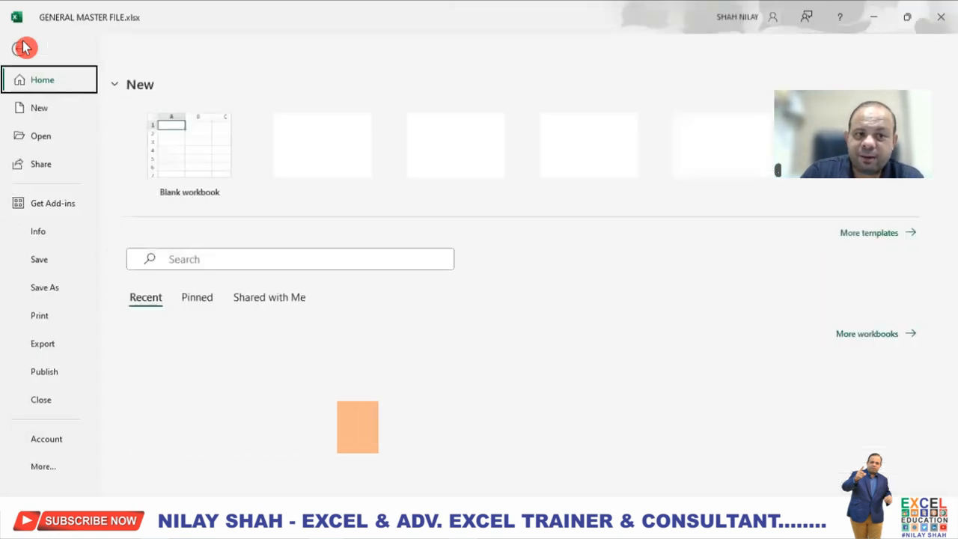
click(69, 290)
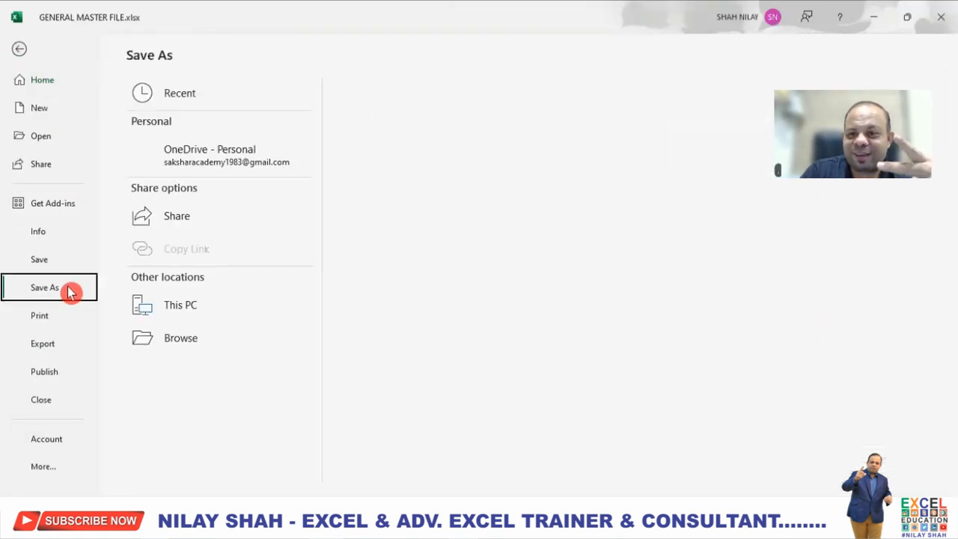
click(174, 376)
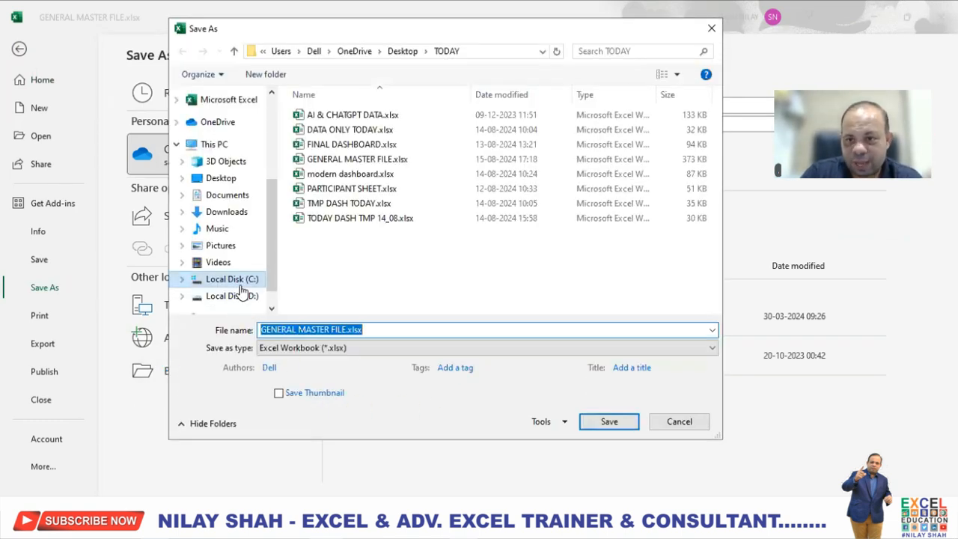
click(565, 428)
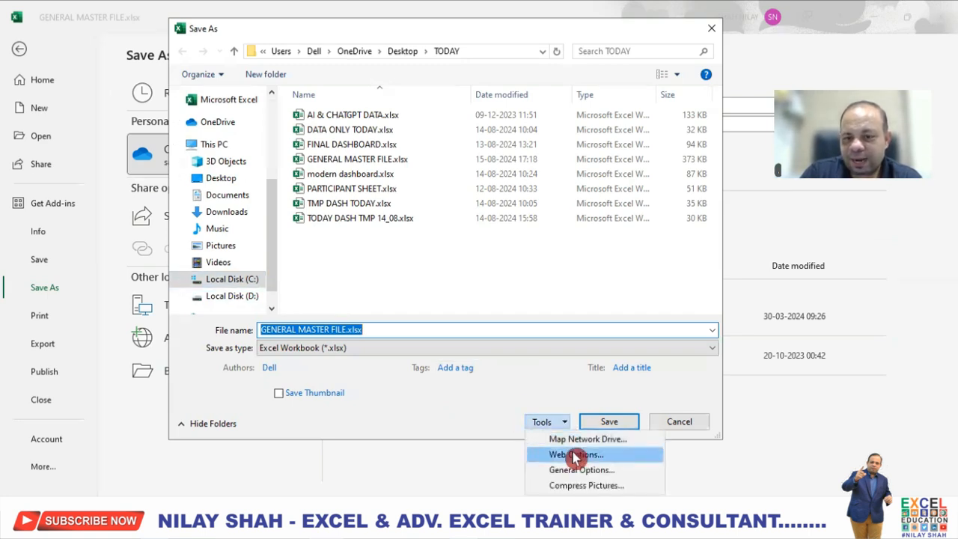
click(578, 470)
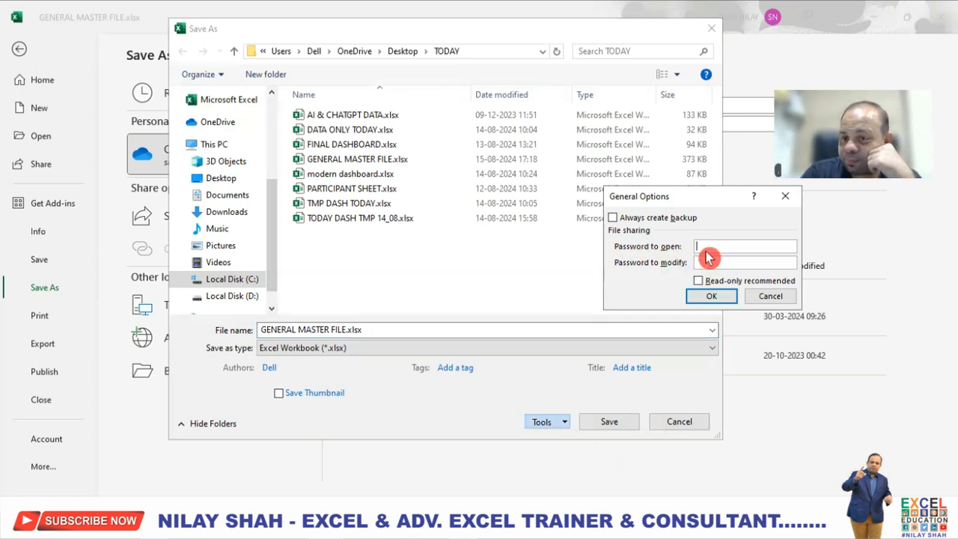
click(613, 218)
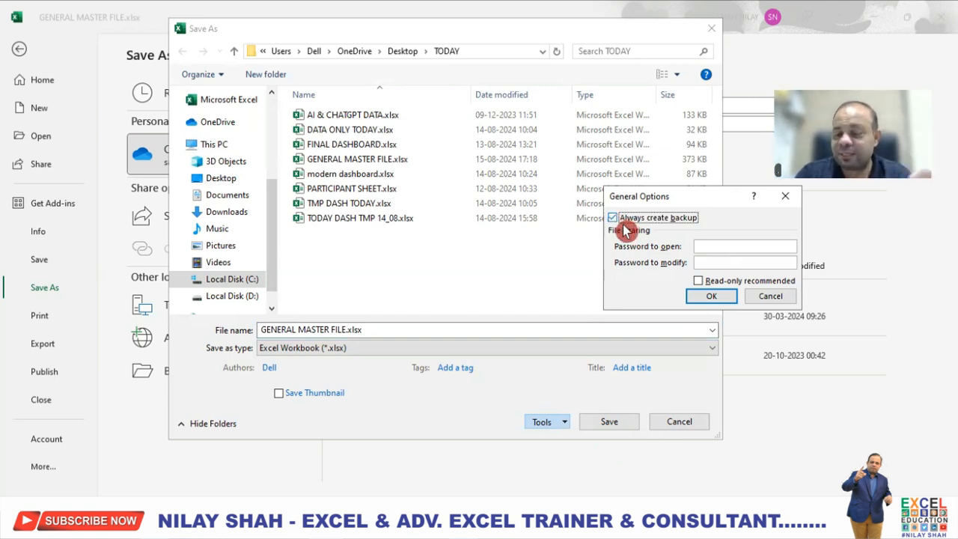
- Set a password to open and a password to modify, re-entering each to confirm
click(708, 246)
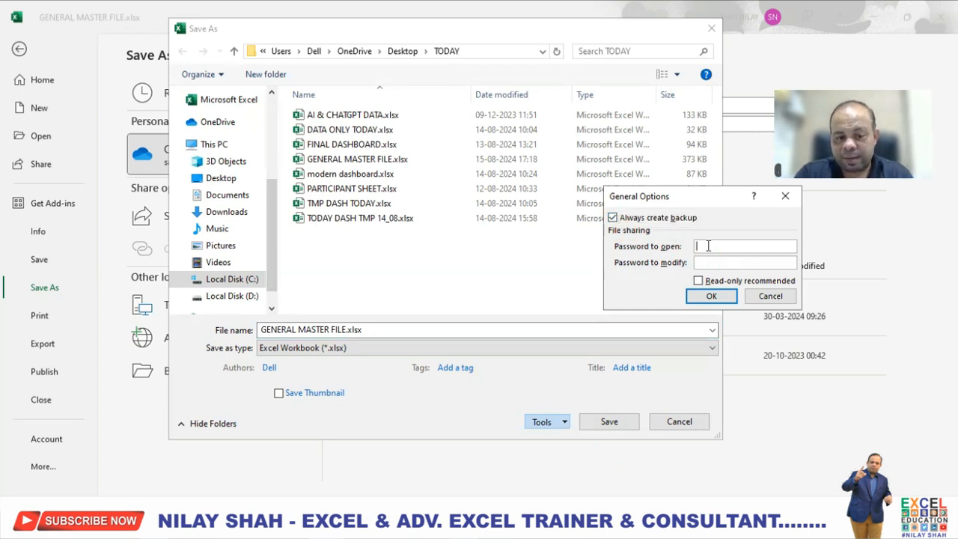
text(1234)
click(712, 261)
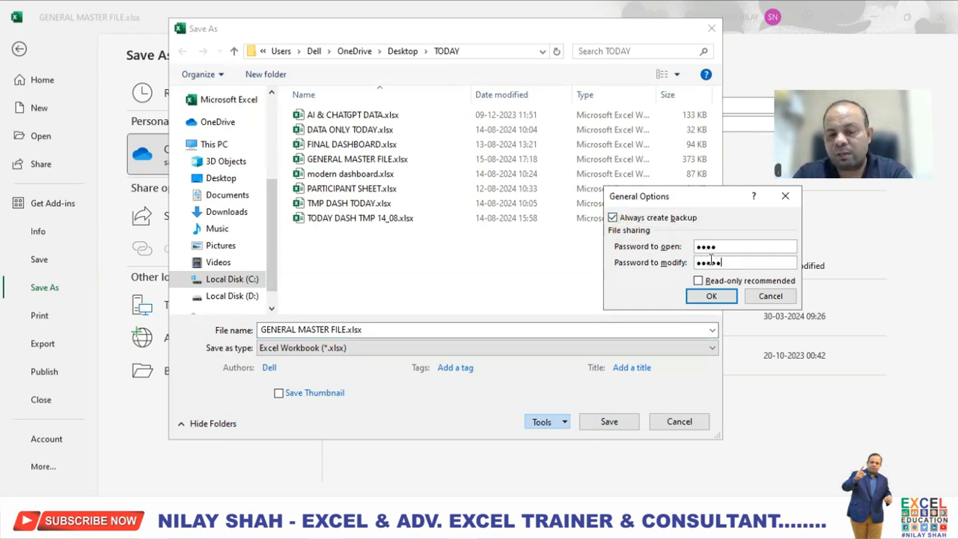
click(732, 298)
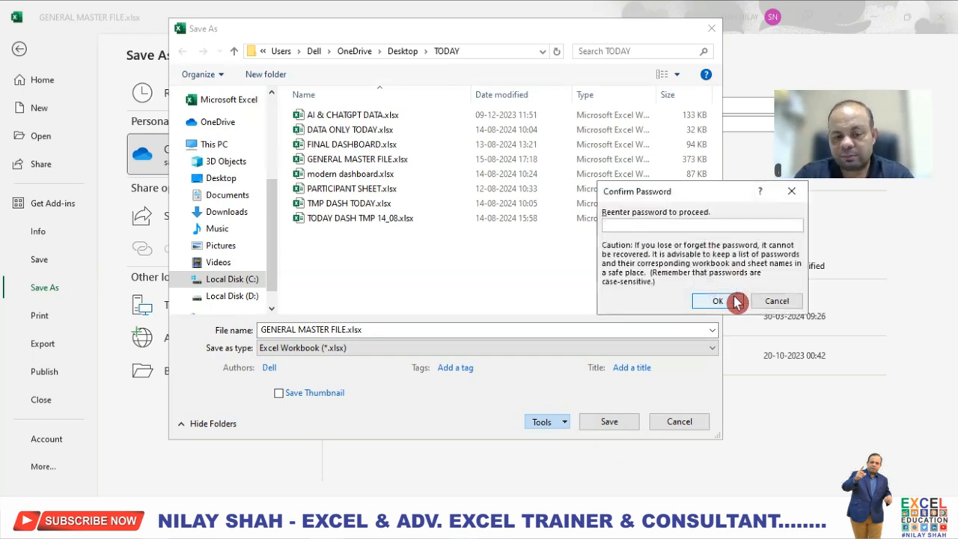
text(1234)
click(717, 301)
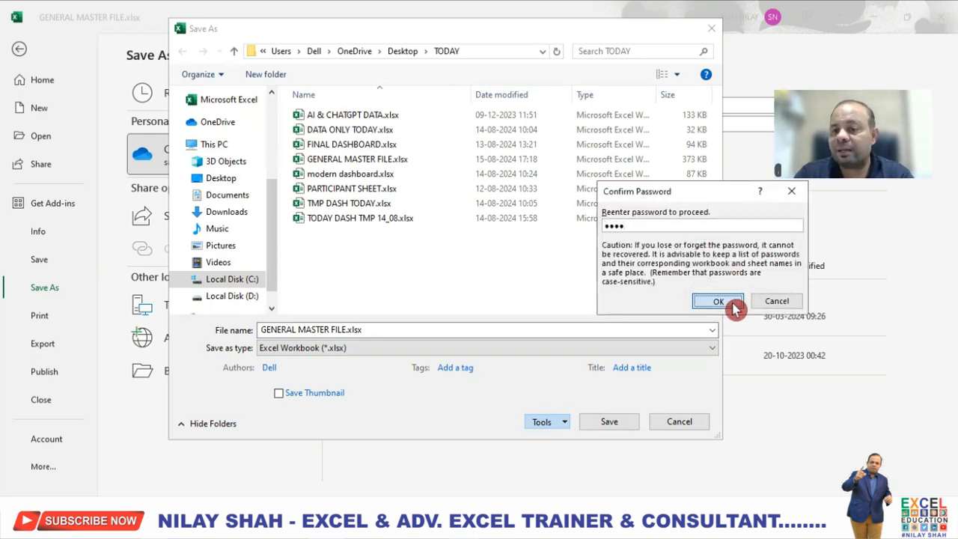
text(1)
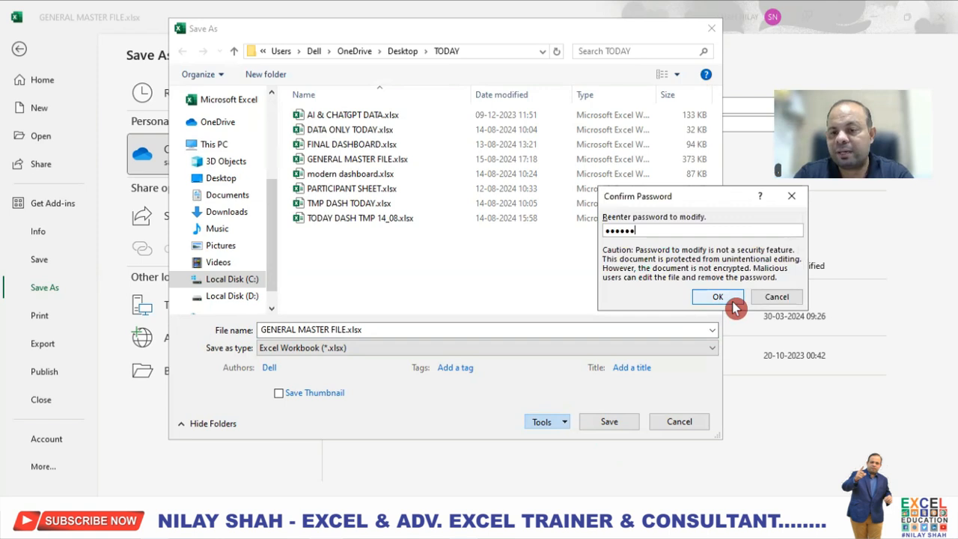
click(732, 301)
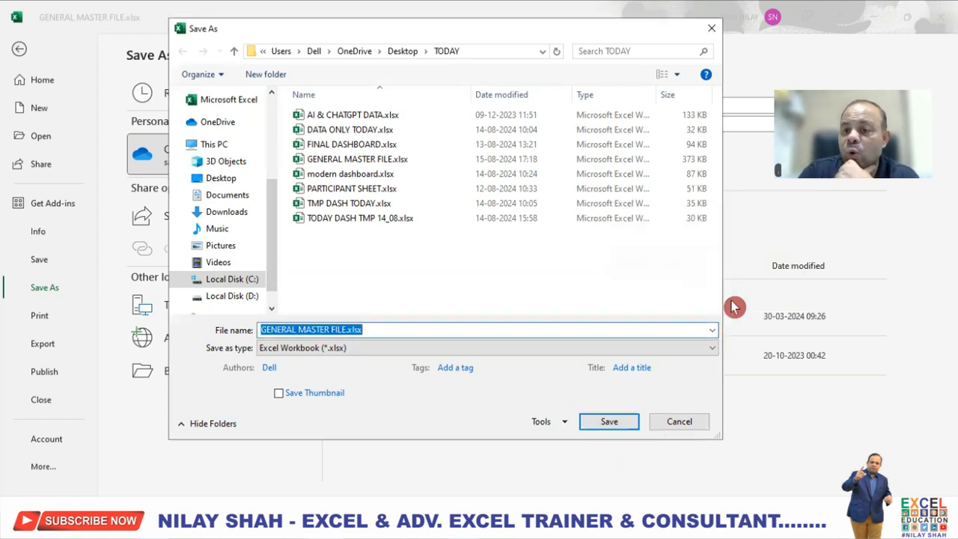
- Save over the existing GENERAL MASTER FILE.xlsx, replacing it, and close Excel
click(607, 421)
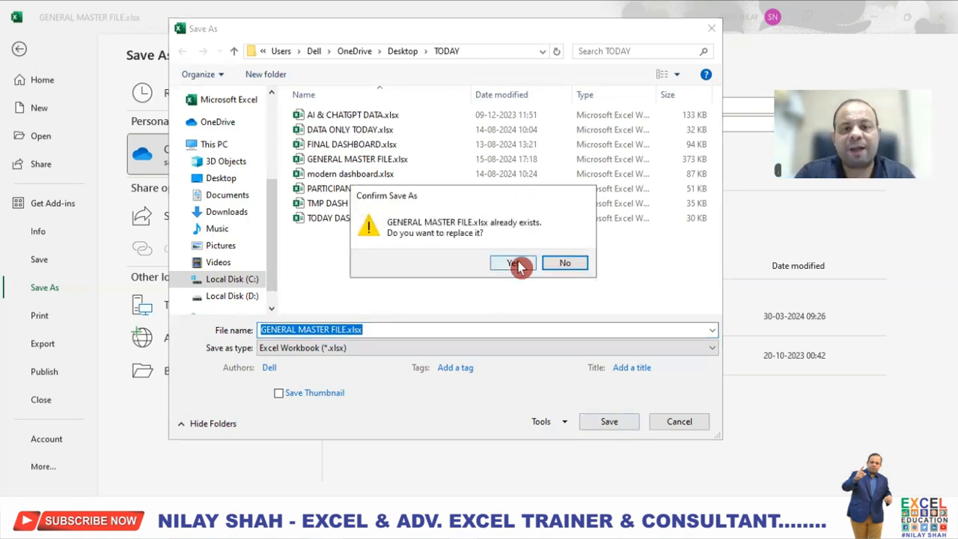
click(515, 263)
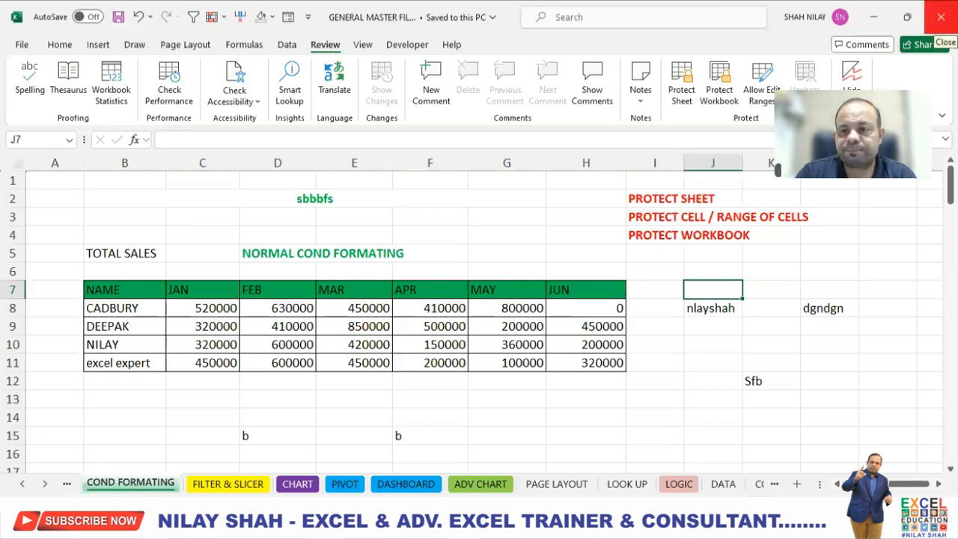
click(941, 16)
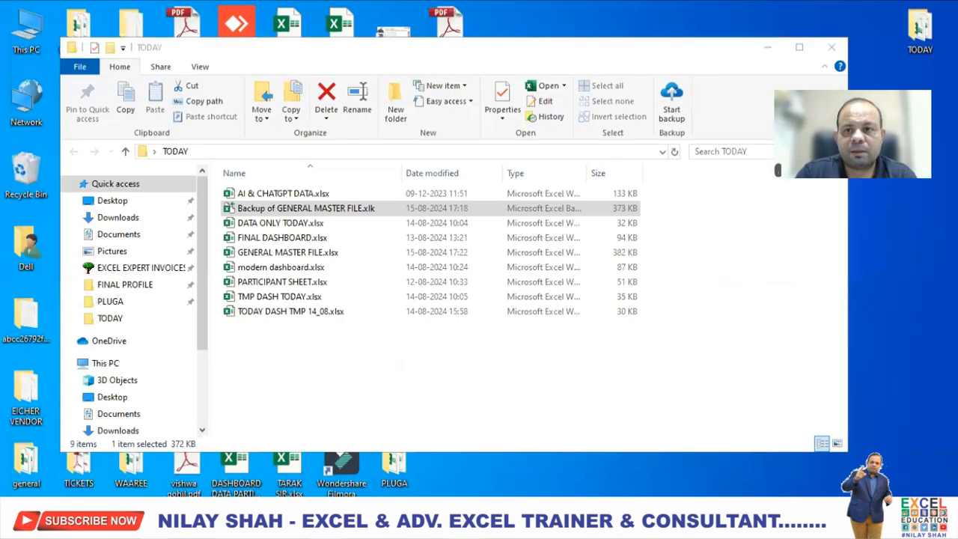
- Select the backup file in the TODAY folder, then open GENERAL MASTER FILE.xlsx
click(288, 256)
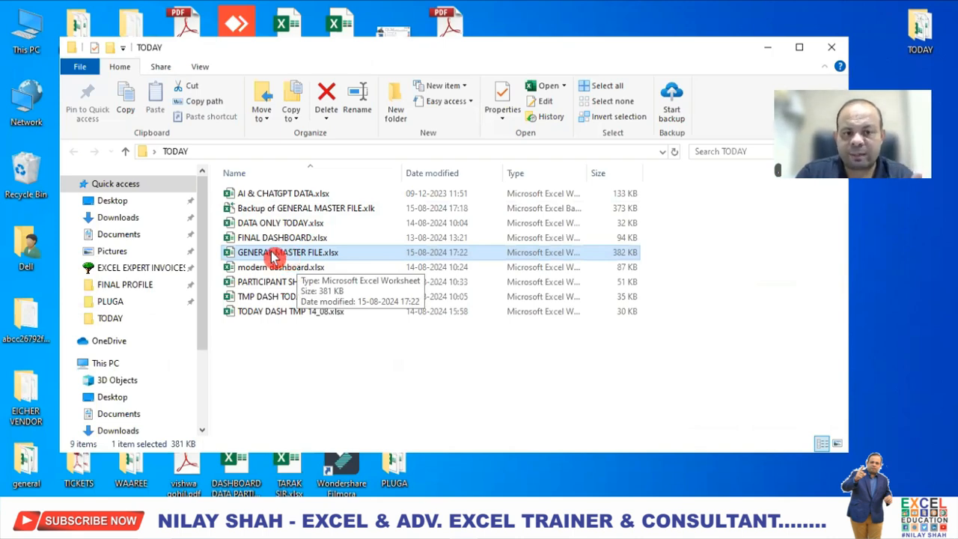
click(329, 211)
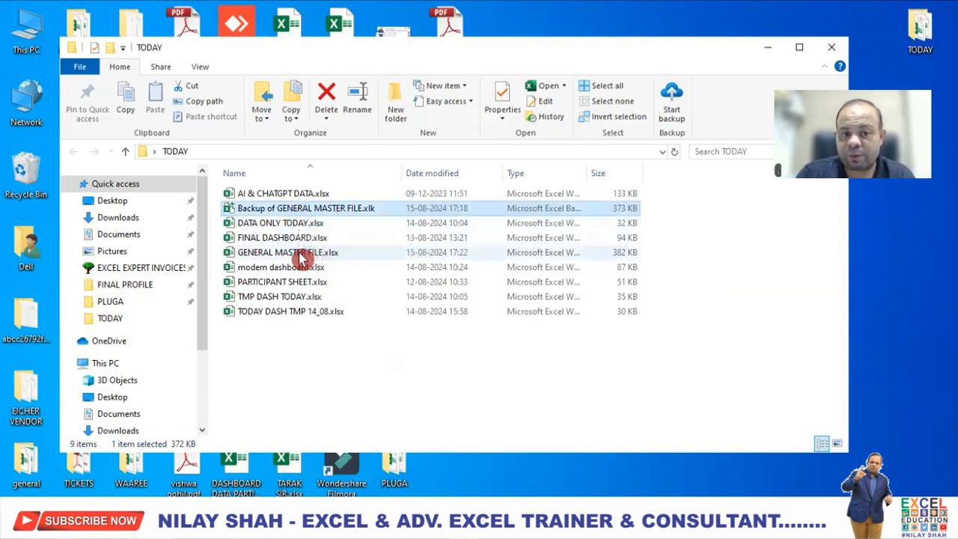
click(301, 255)
double_click(300, 255)
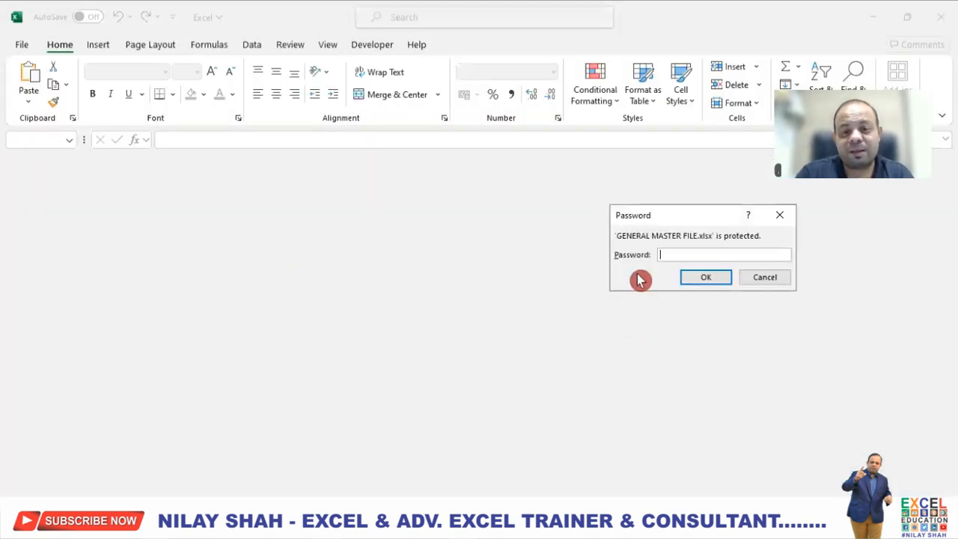
- Enter a password at the workbook's open prompt, dismiss the error message and close Excel
text(•••••)
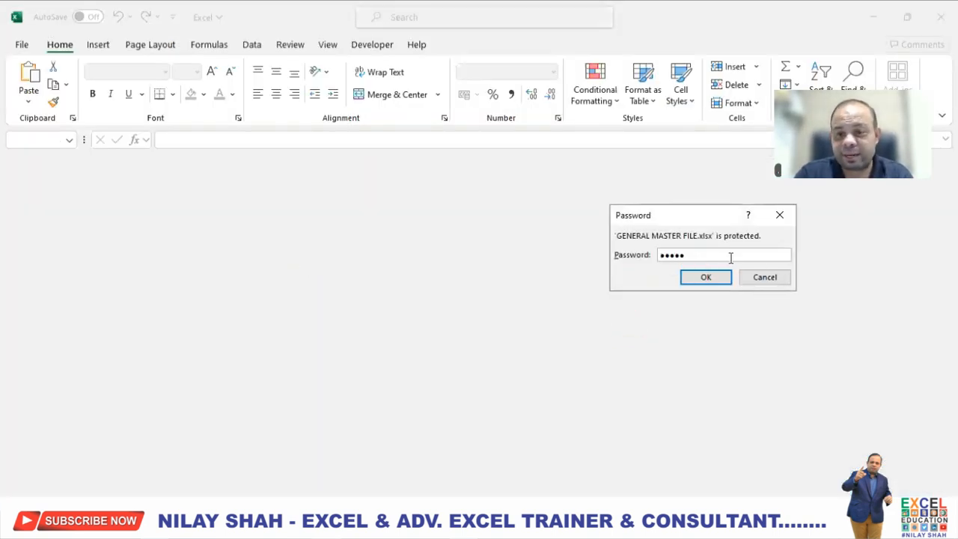
click(694, 284)
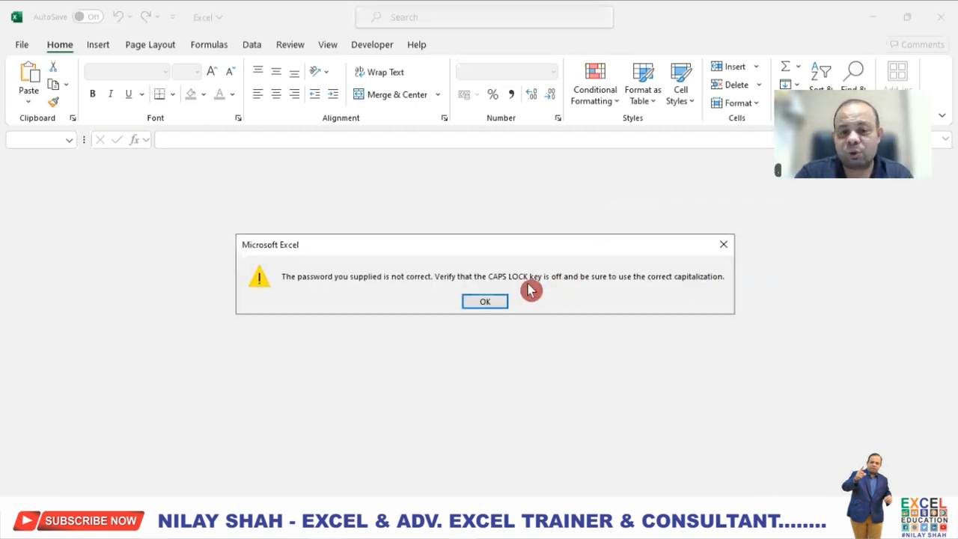
click(485, 302)
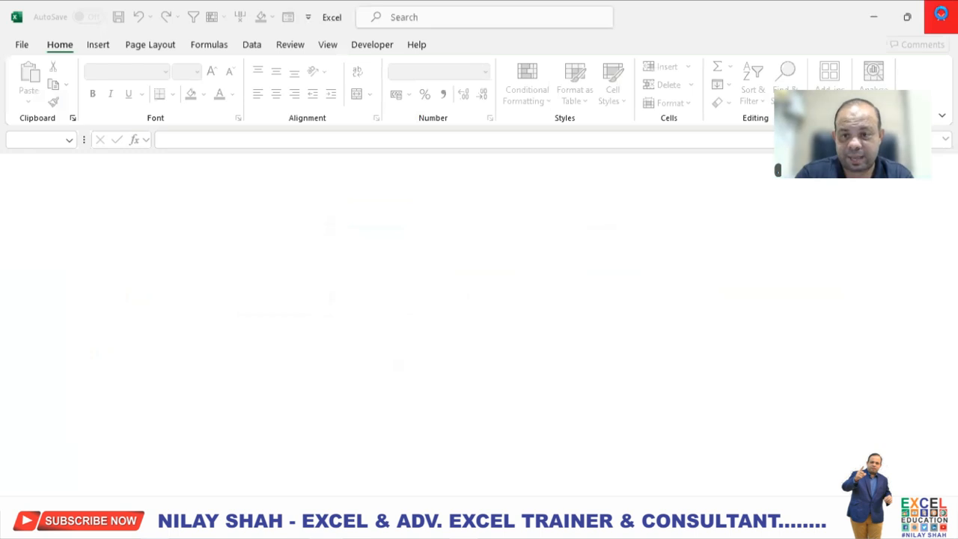
click(941, 16)
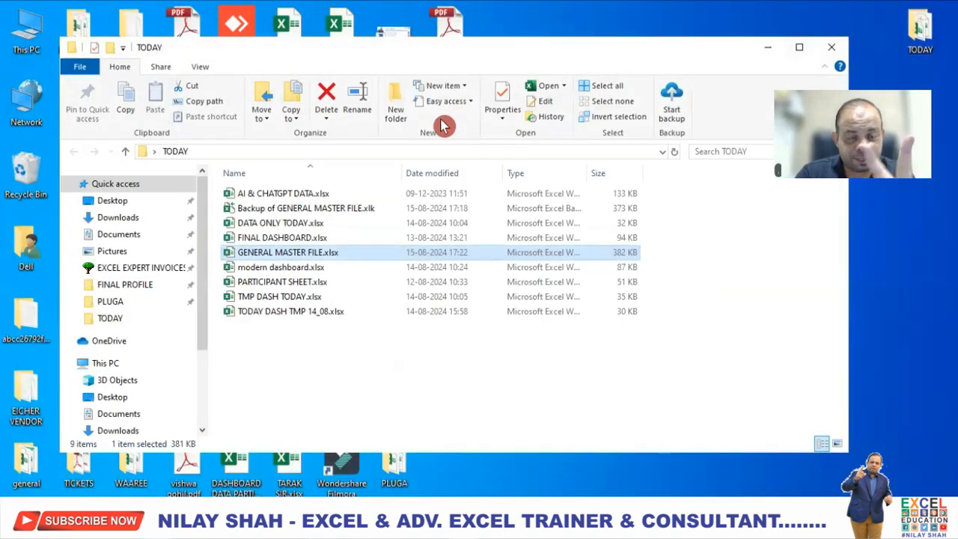
- Open GENERAL MASTER FILE.xlsx again and enter the password to open at the prompt
double_click(276, 255)
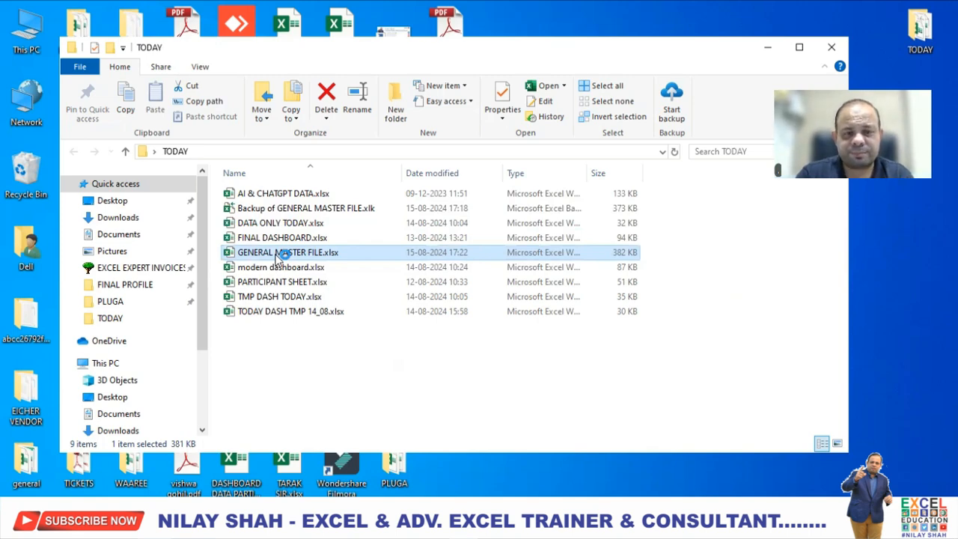
double_click(279, 256)
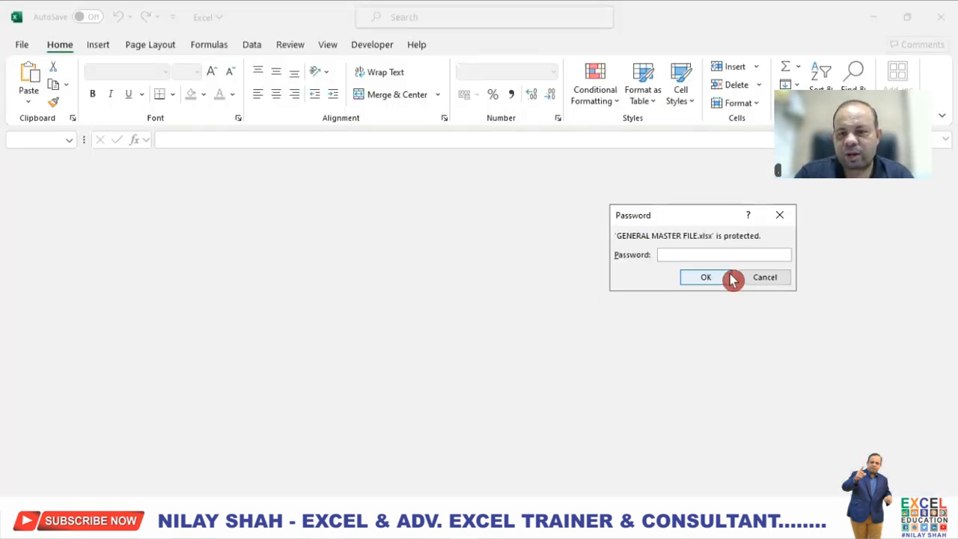
text(••••)
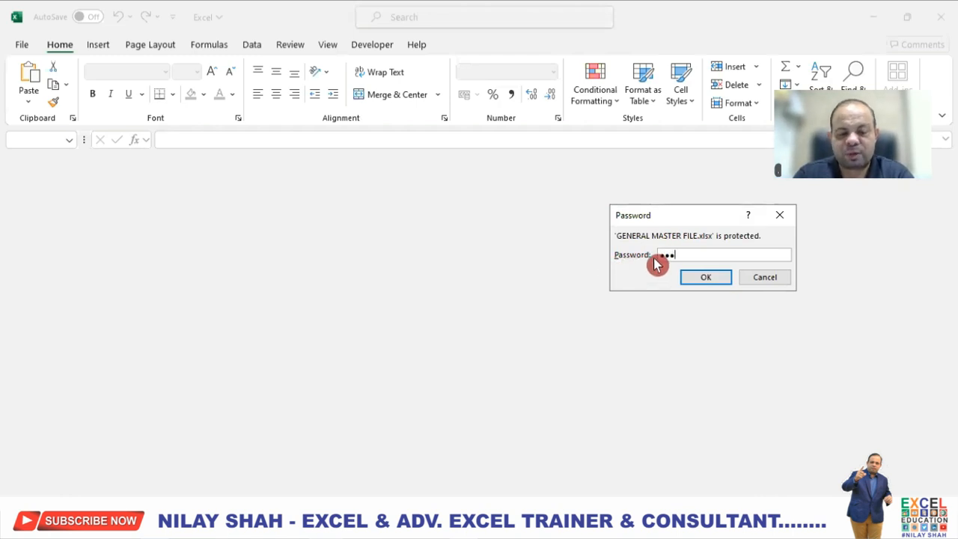
click(715, 277)
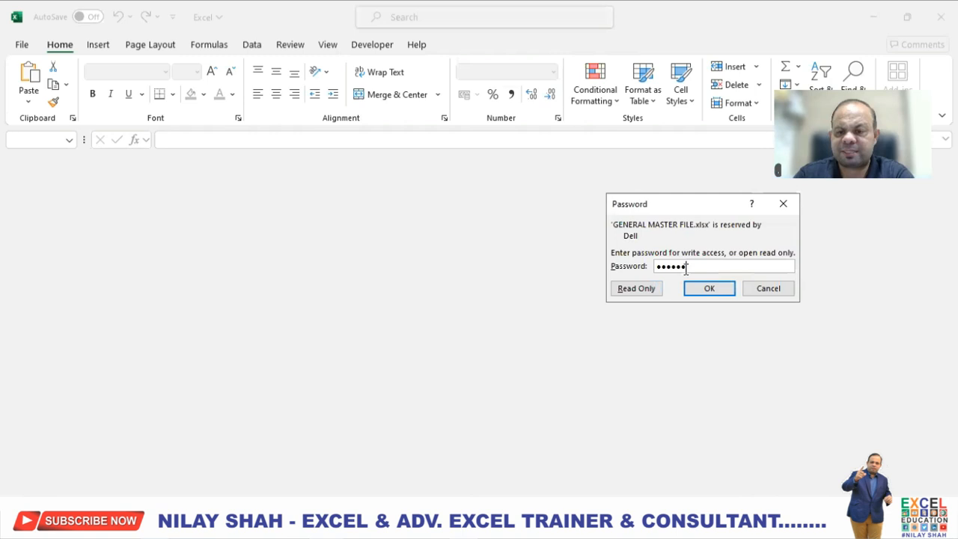
- Enter the write-access password to open the workbook with editing rights, then select cells H2 and H4
click(648, 288)
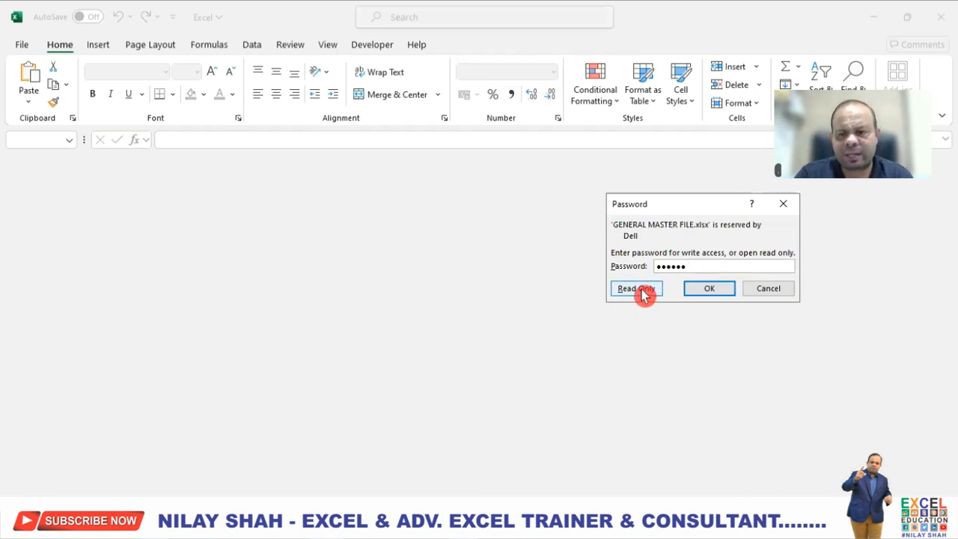
click(711, 288)
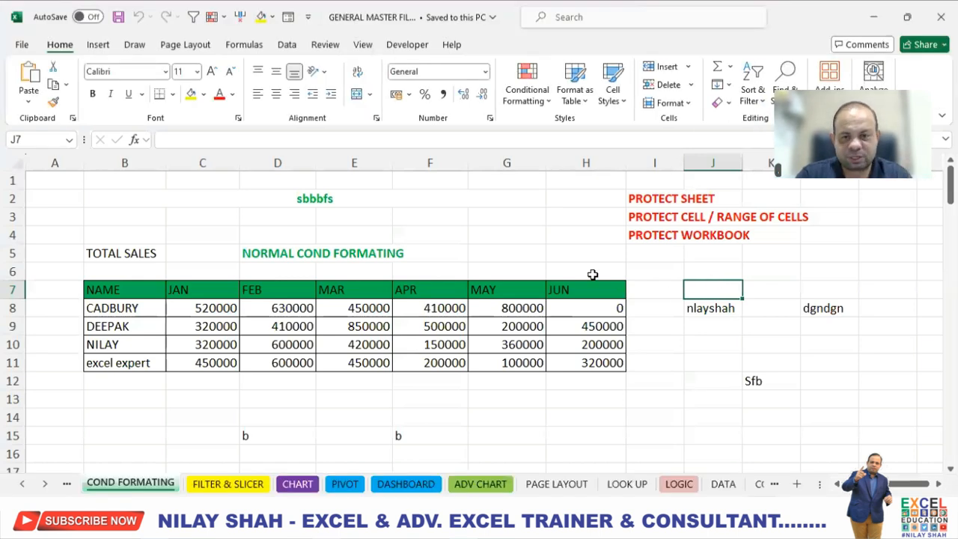
click(620, 201)
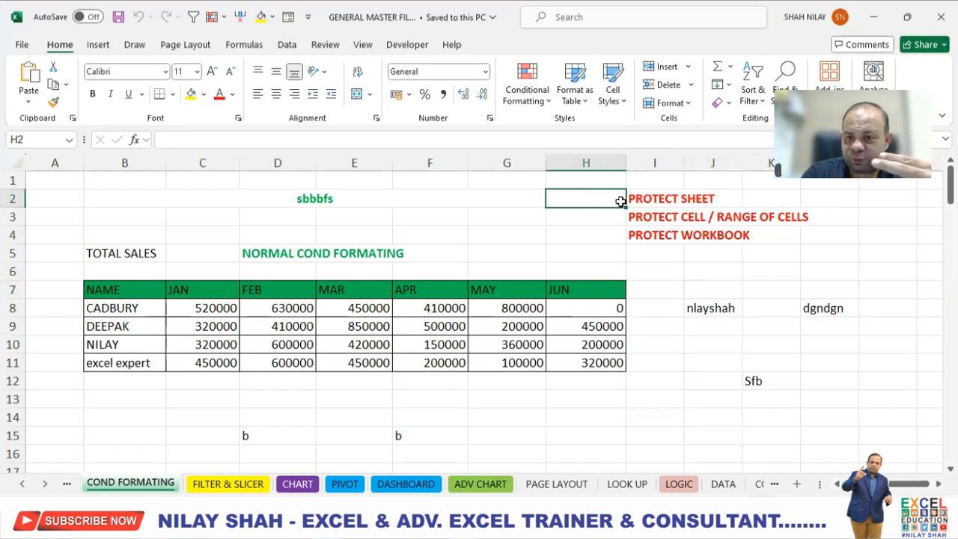
click(607, 236)
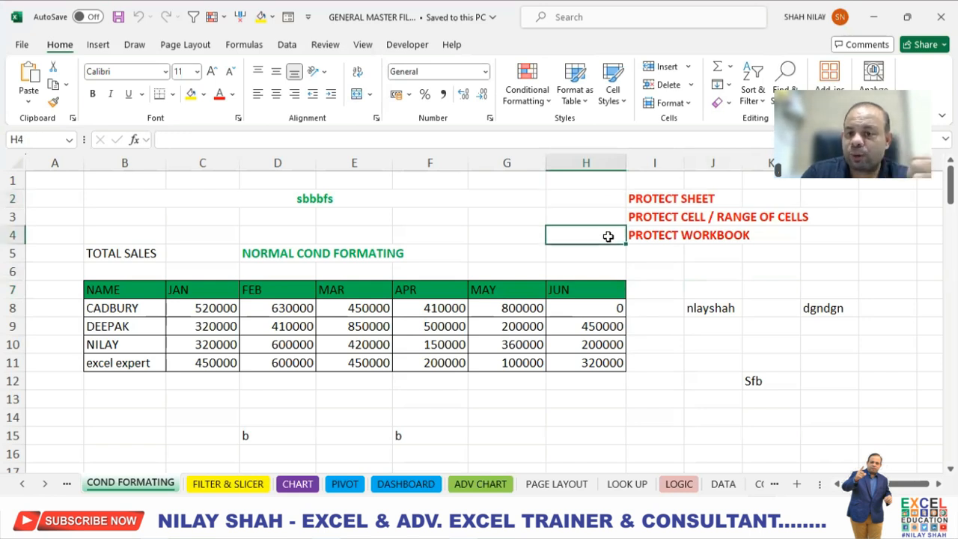